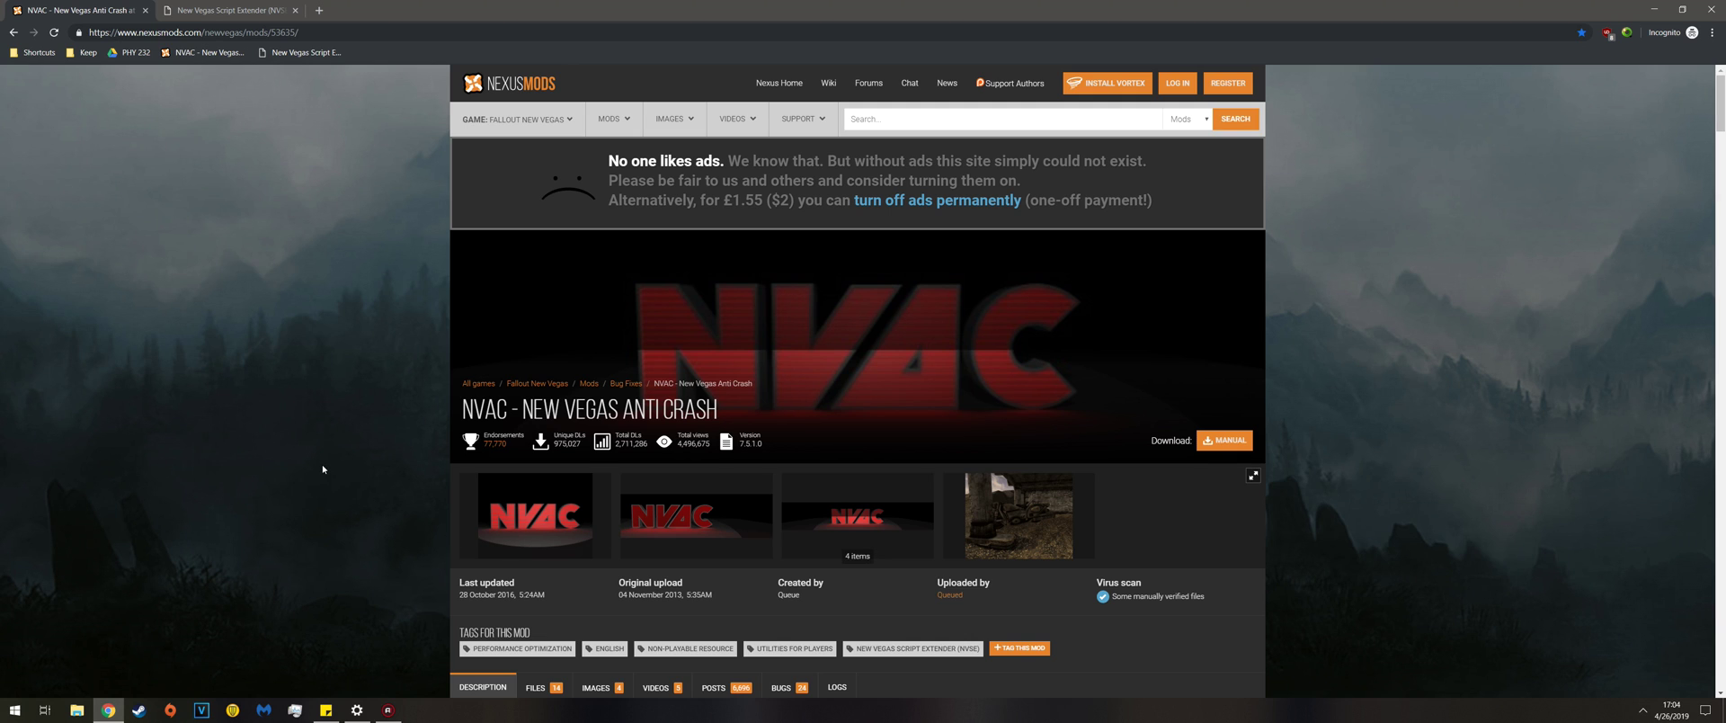
# - Check the NVSE page, then highlight the NVAC note naming the Data/NVSE/Plugins folder
pyautogui.hotkey('ctrl', 'Tab')
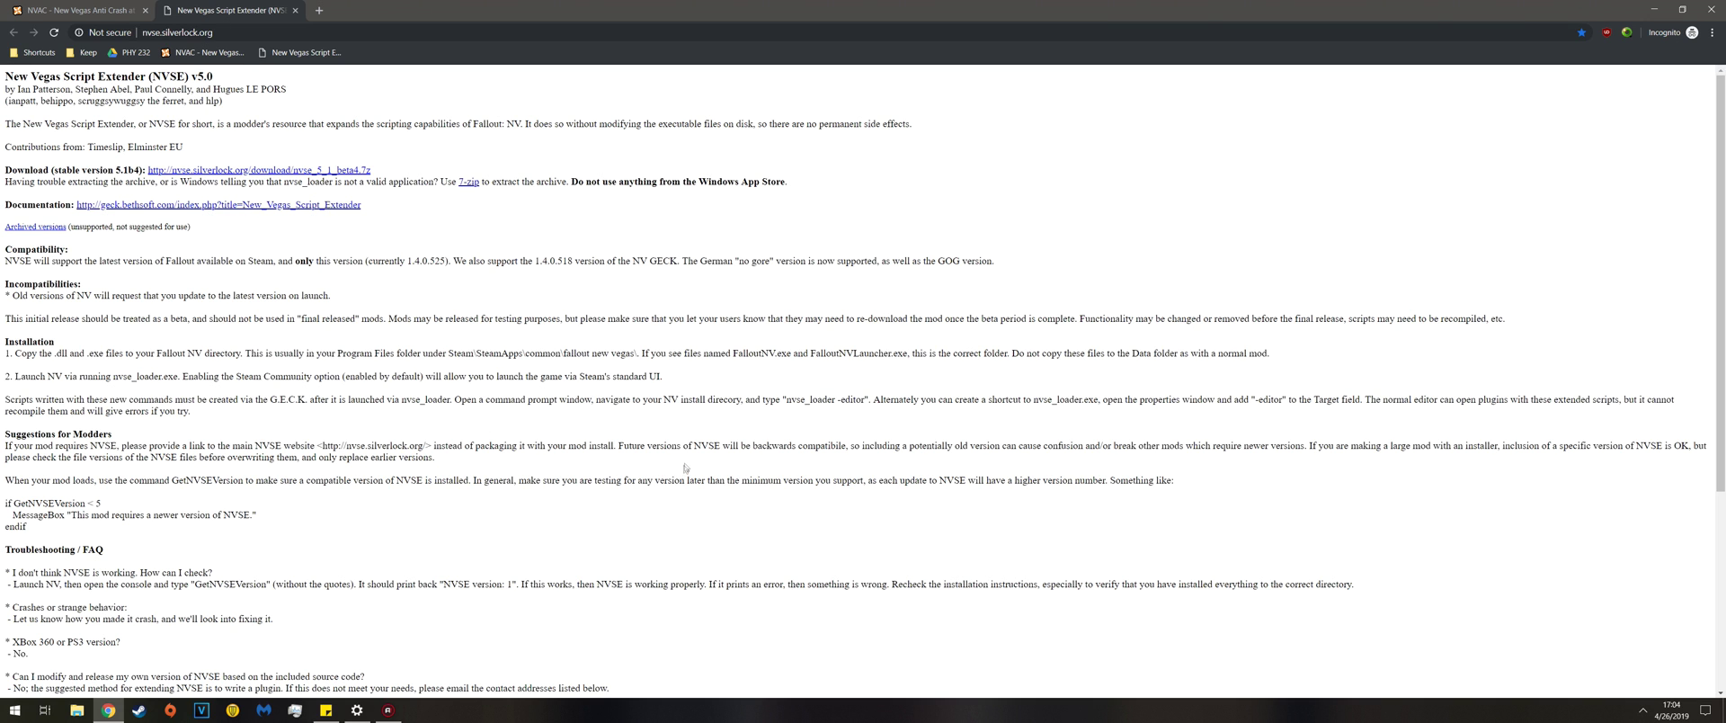
pyautogui.click(76, 10)
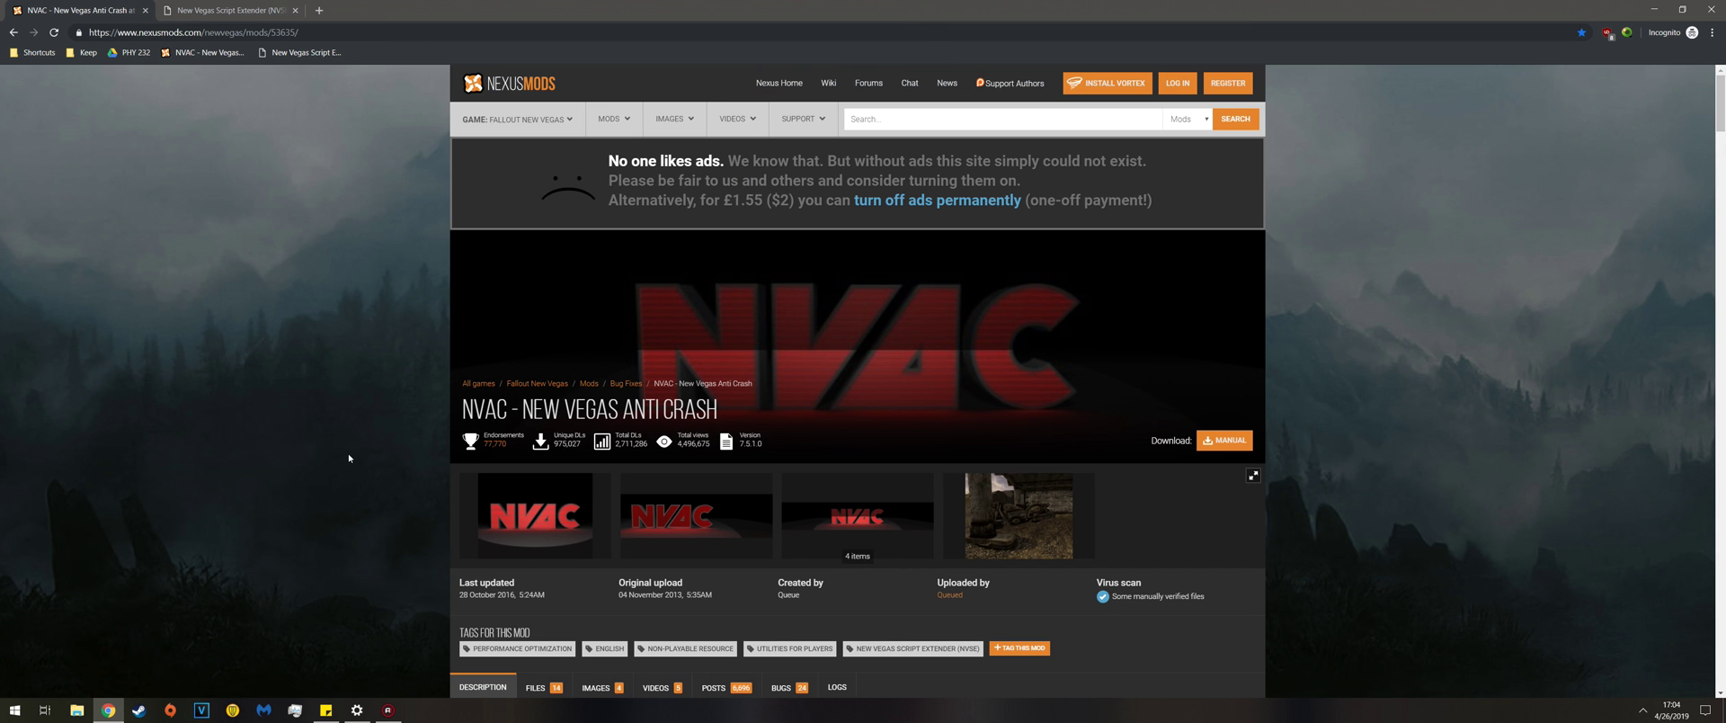
pyautogui.scroll(-5, 349, 458)
pyautogui.scroll(-2, 347, 449)
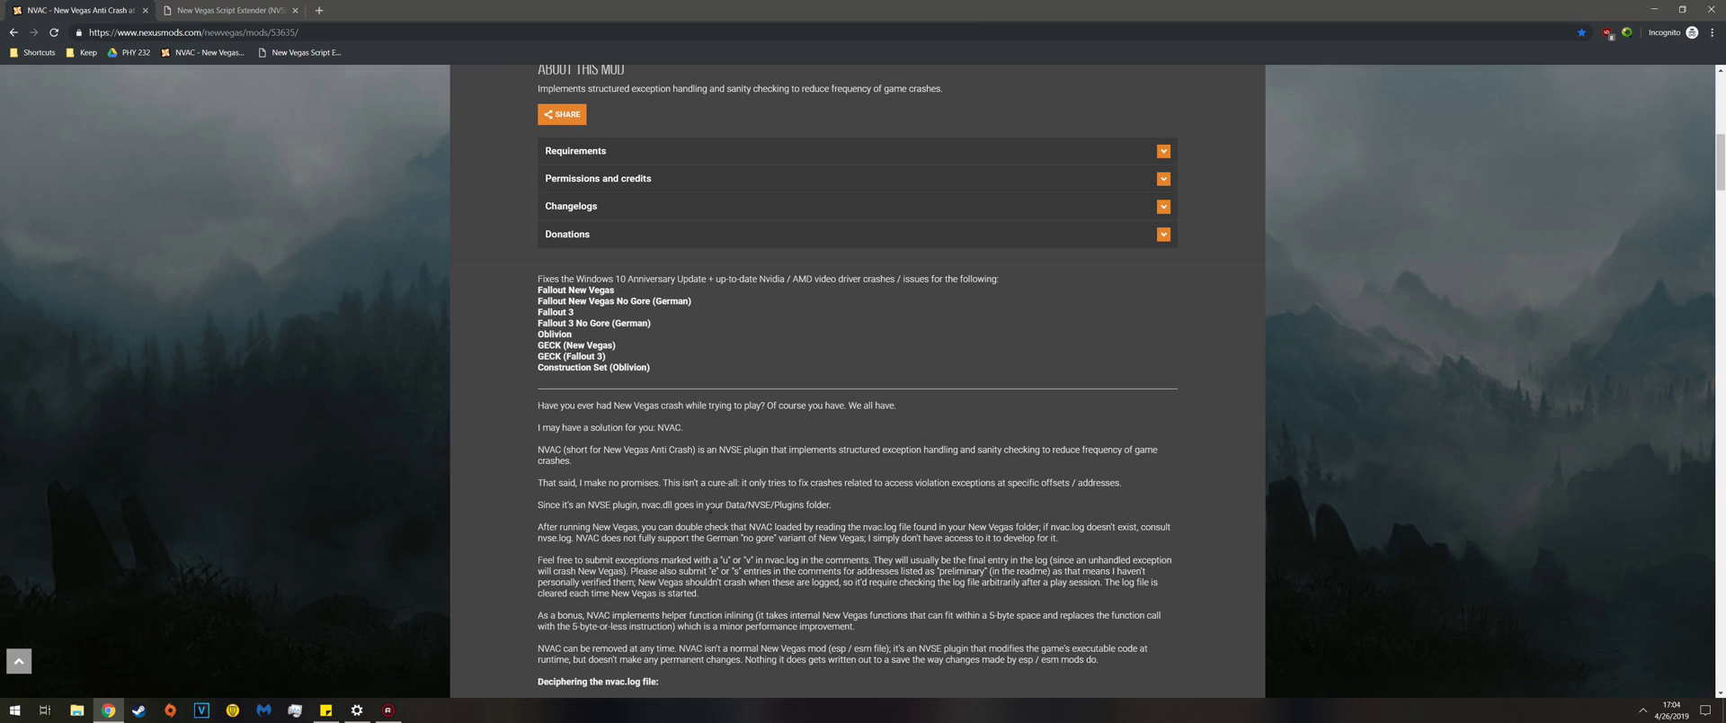
pyautogui.moveTo(730, 504); pyautogui.dragTo(823, 504)
pyautogui.scroll(5, 855, 436)
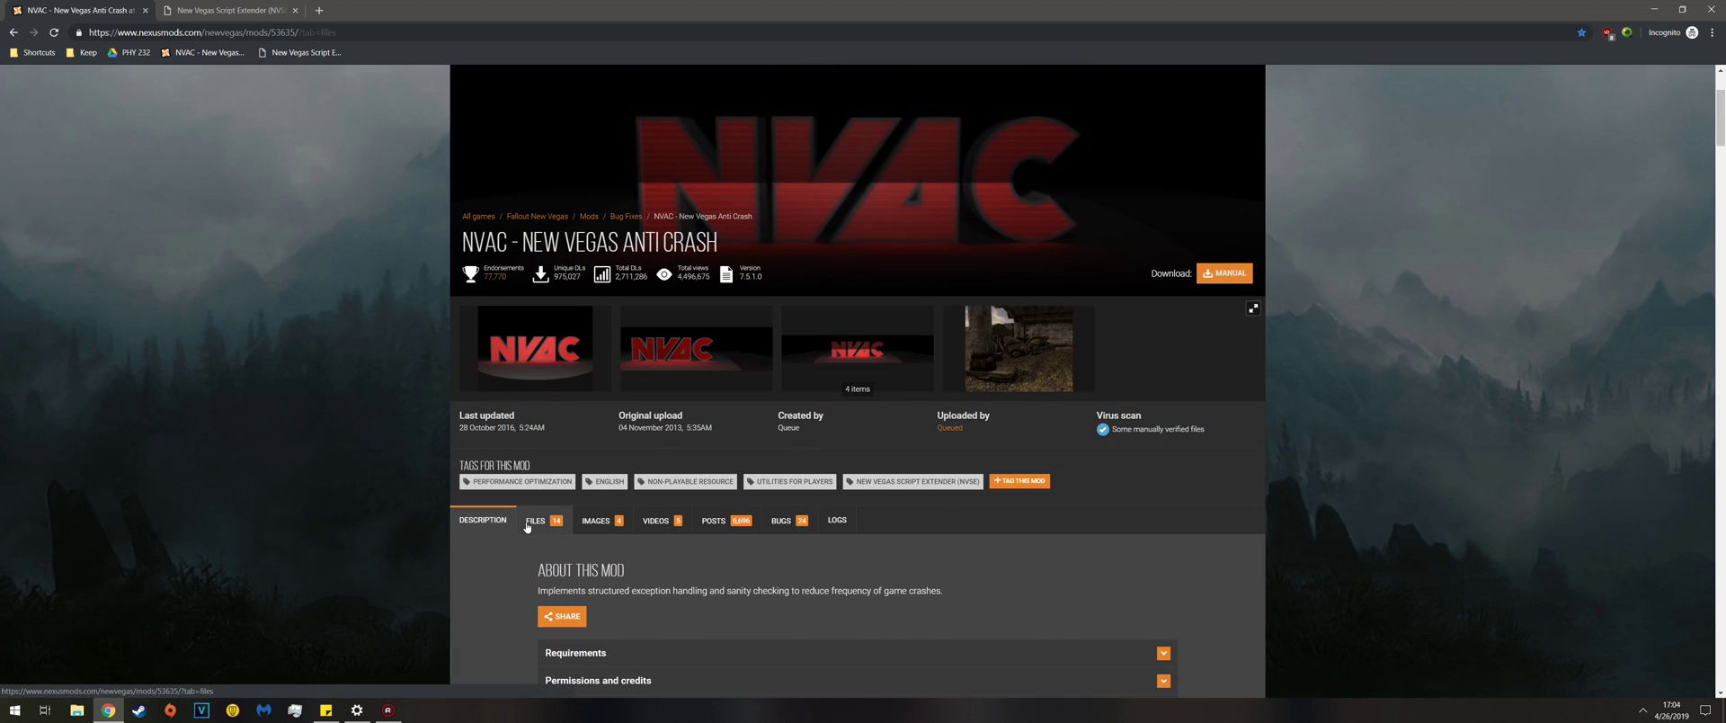
# - Browse the Main Files list on the NVAC mod's Files page
pyautogui.click(536, 521)
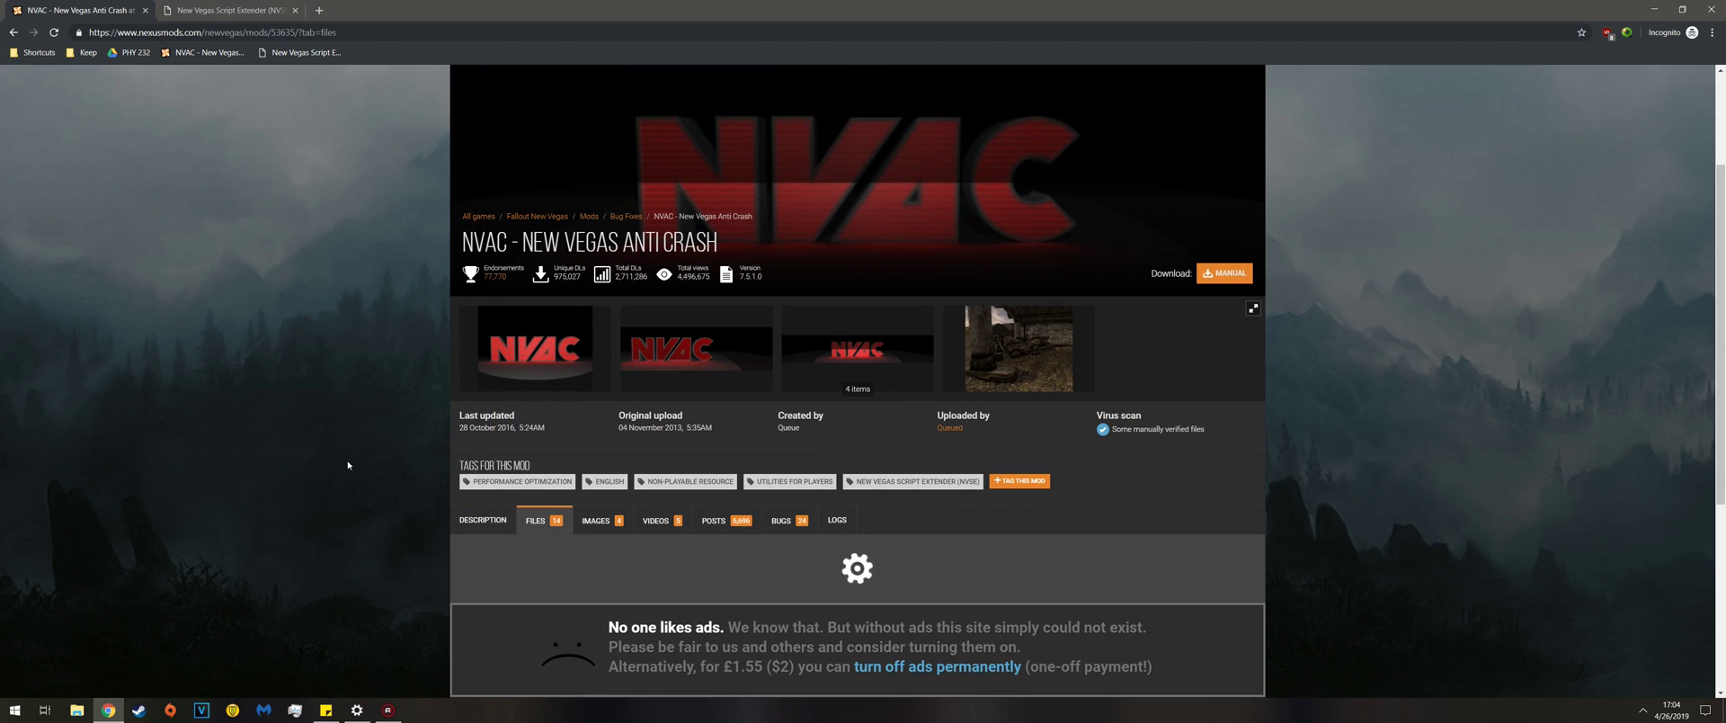
pyautogui.scroll(-2, 348, 465)
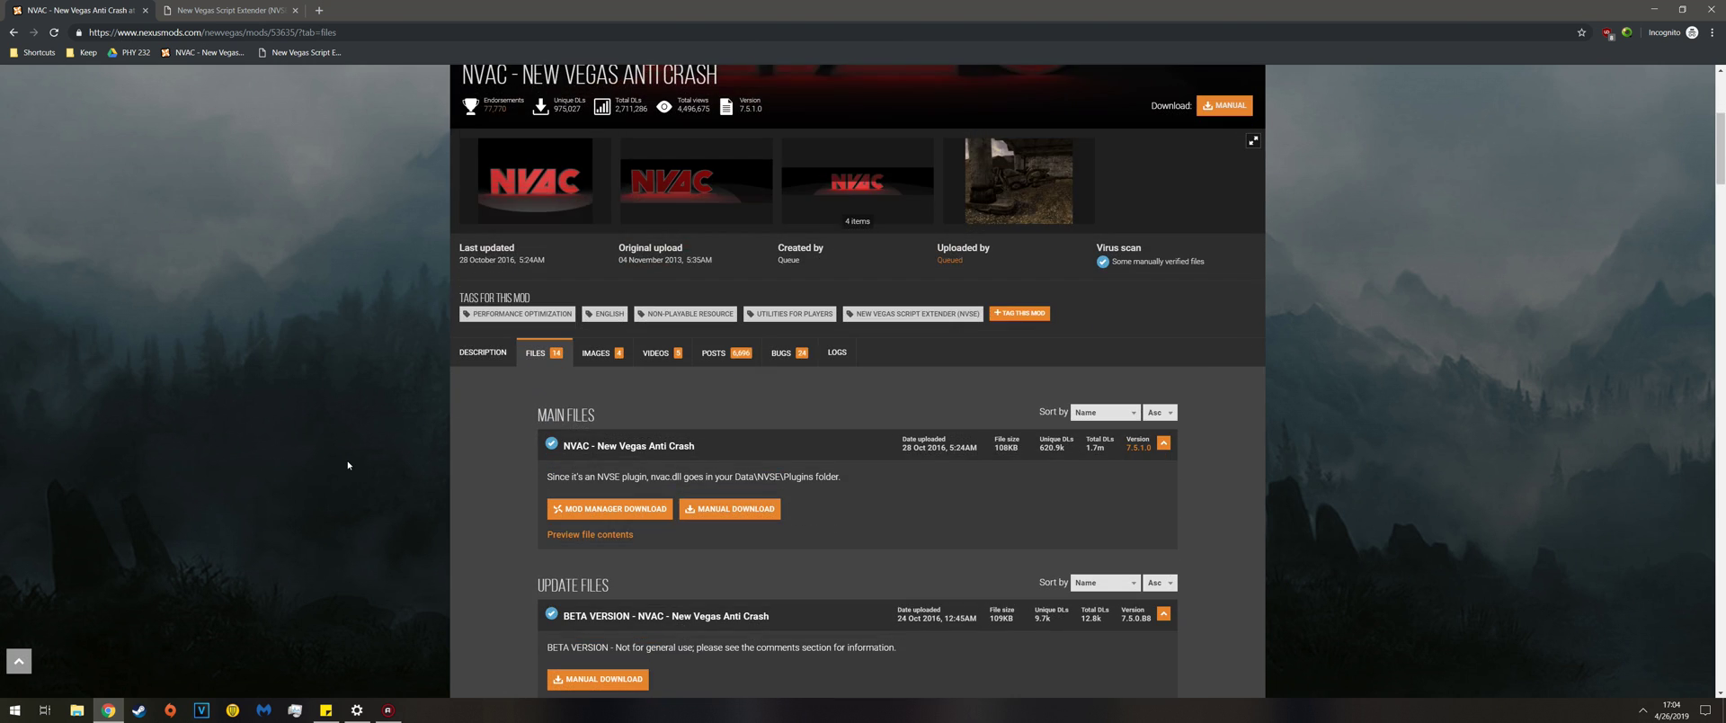
pyautogui.scroll(-2, 348, 465)
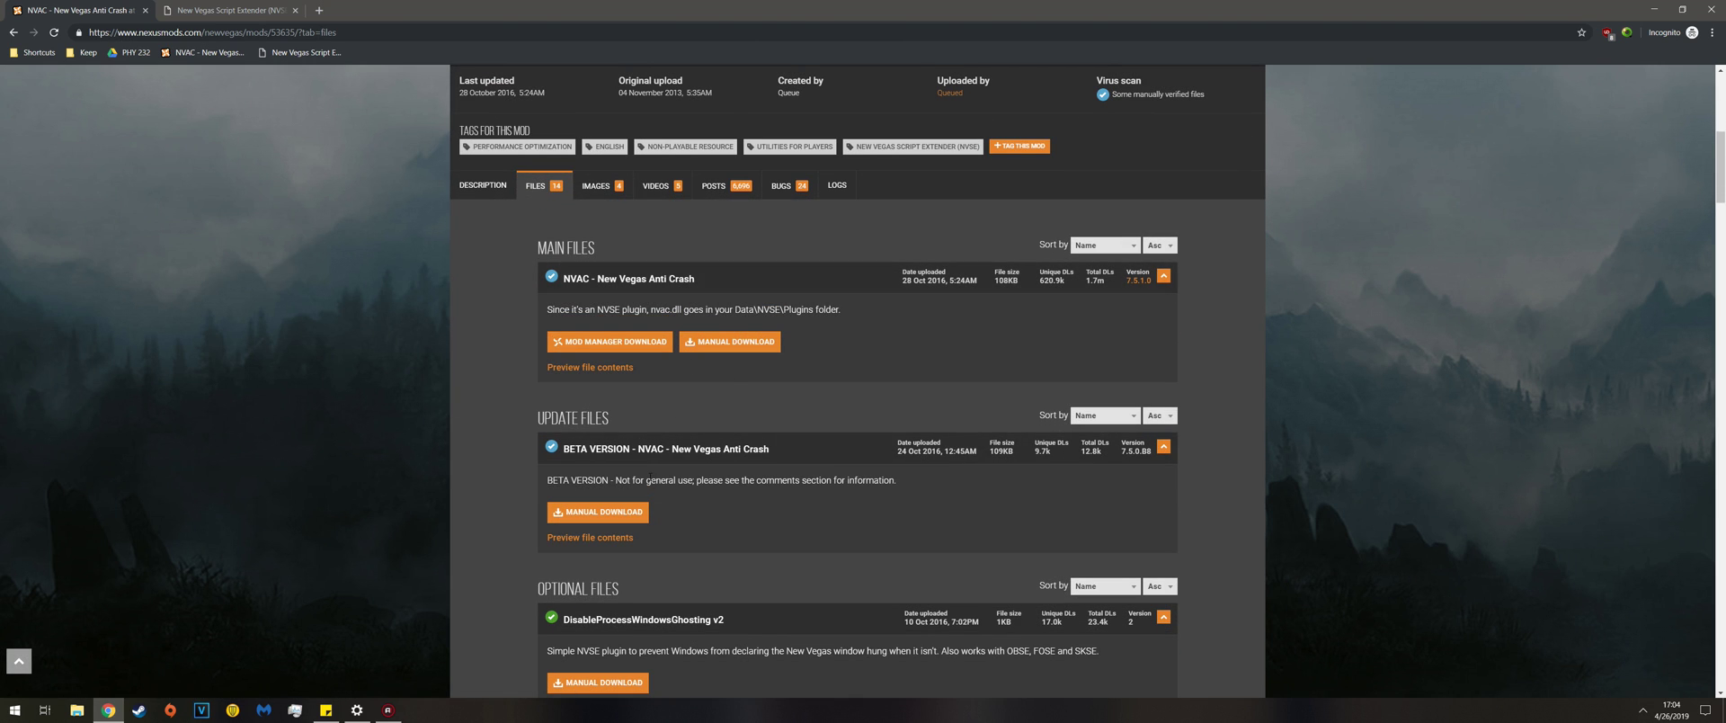
pyautogui.scroll(4, 646, 294)
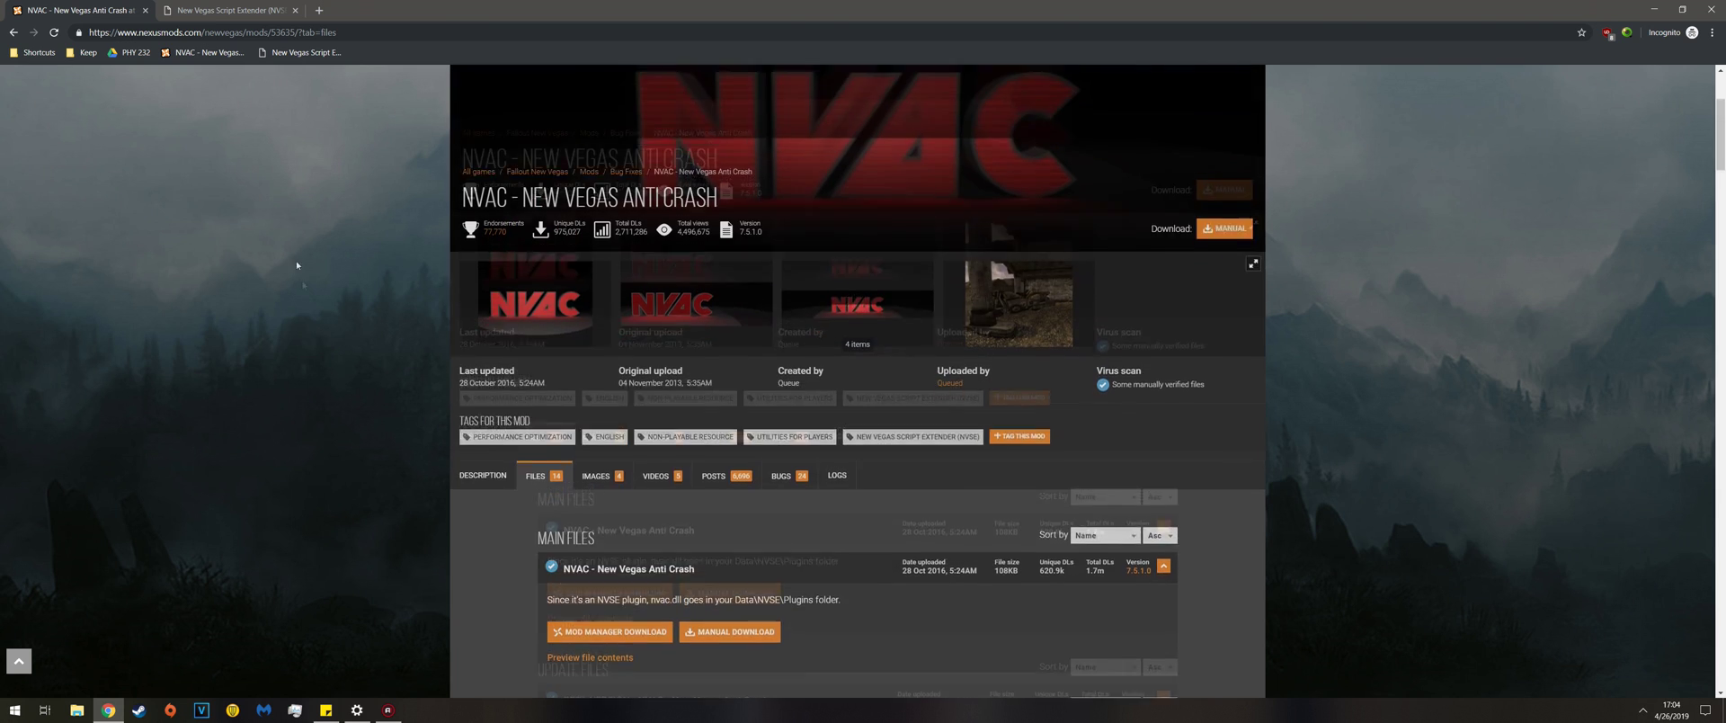
# - Glance at the NVSE page, return to NVAC files, and minimize Chrome
pyautogui.hotkey('ctrl', 'Tab')
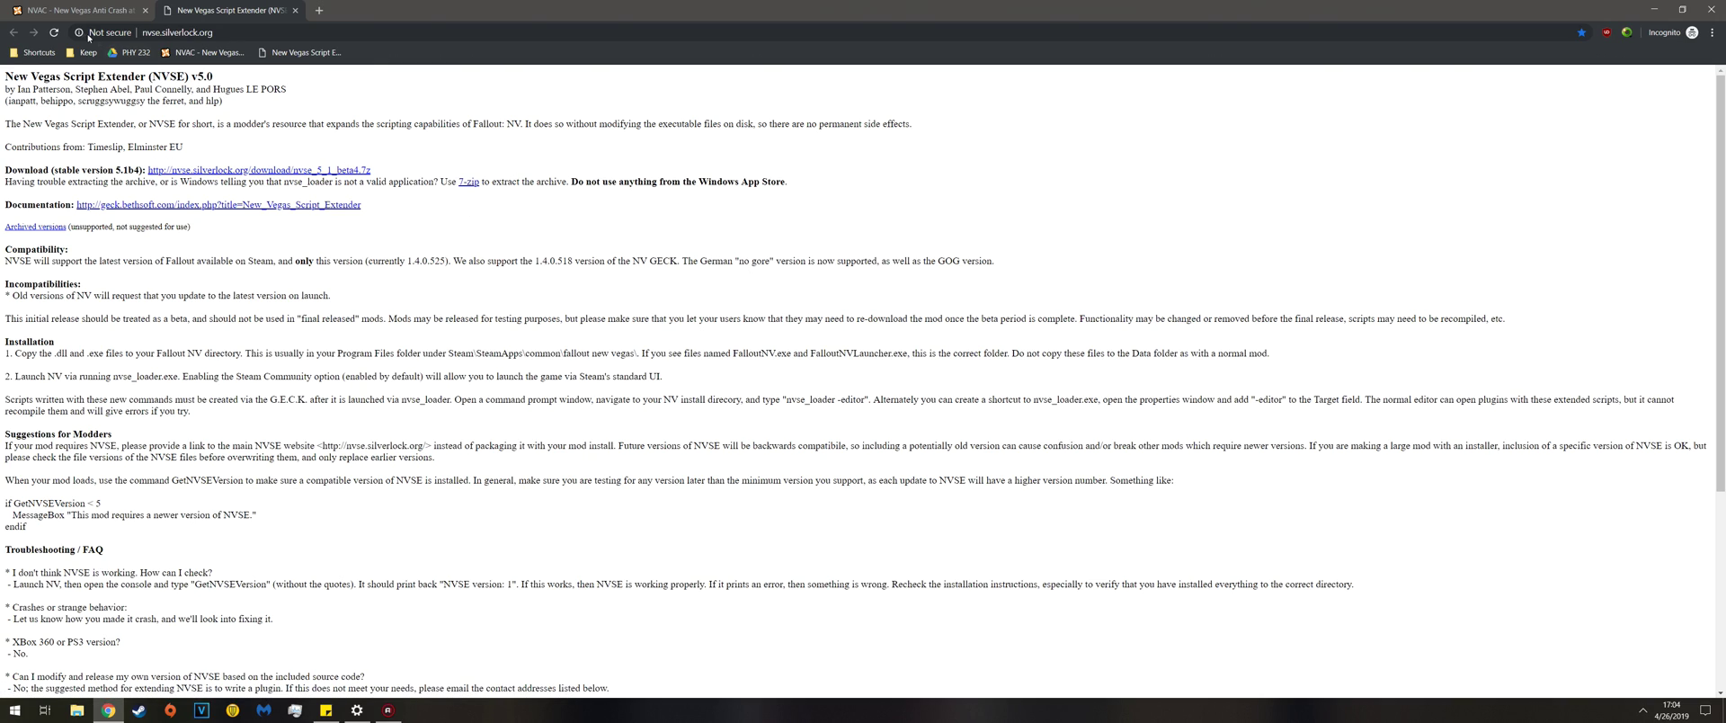
pyautogui.hotkey('ctrl', 'Tab')
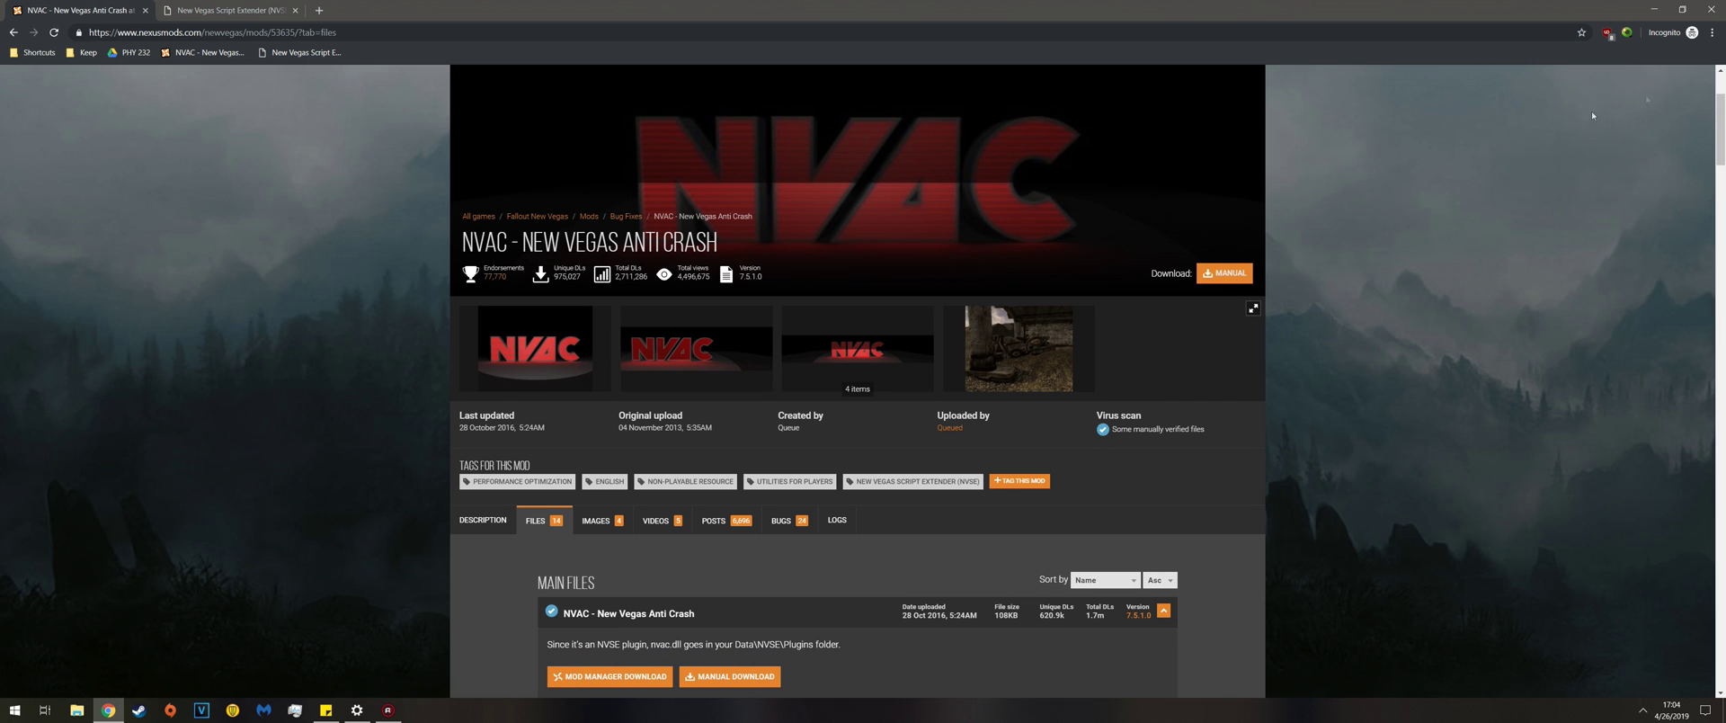
pyautogui.click(1654, 9)
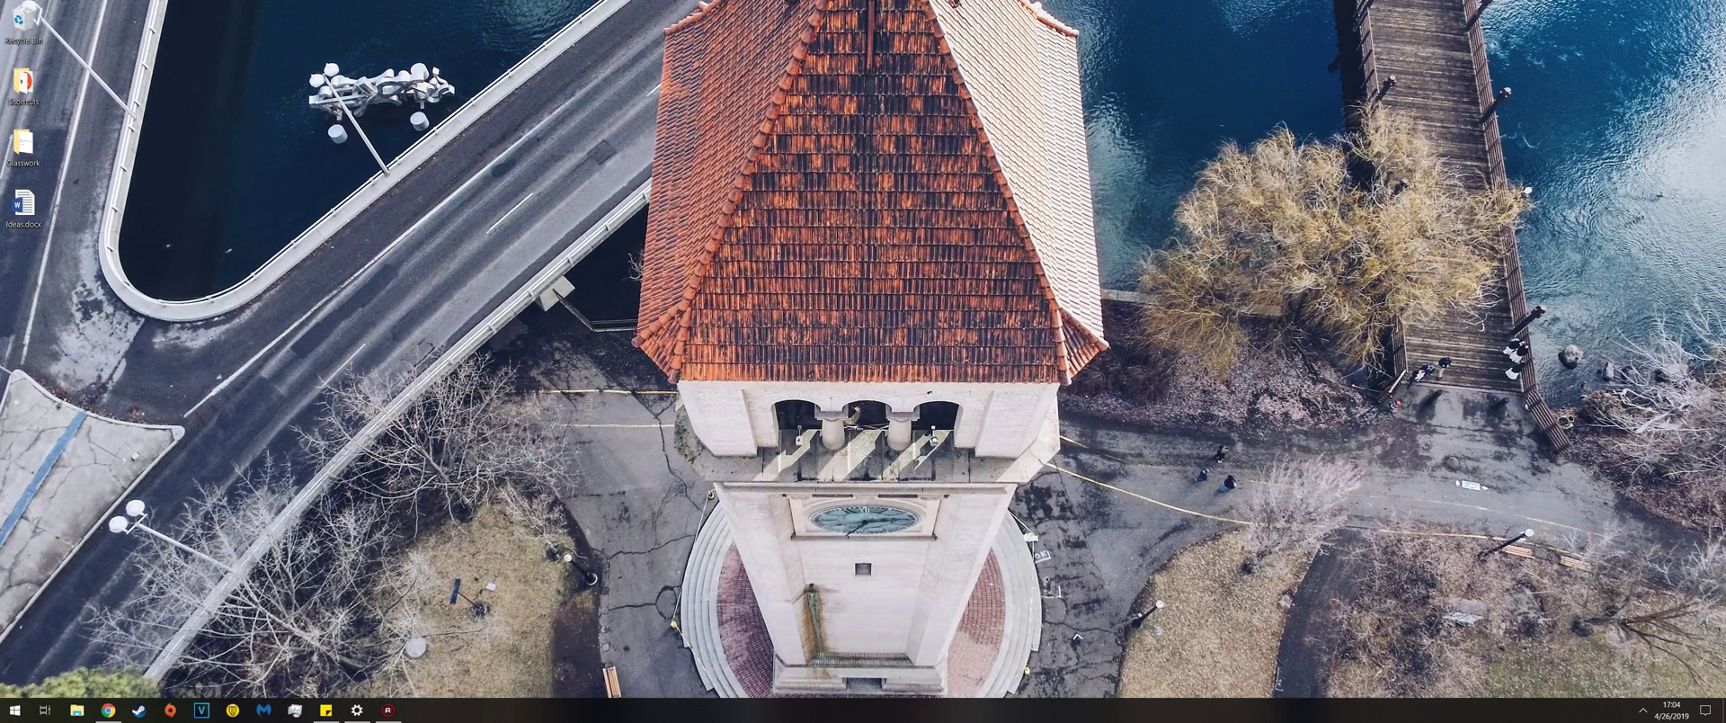
# - Extract the NVAC and NVSE archives in Downloads with 7-Zip, then select the archives for removal
pyautogui.click(77, 710)
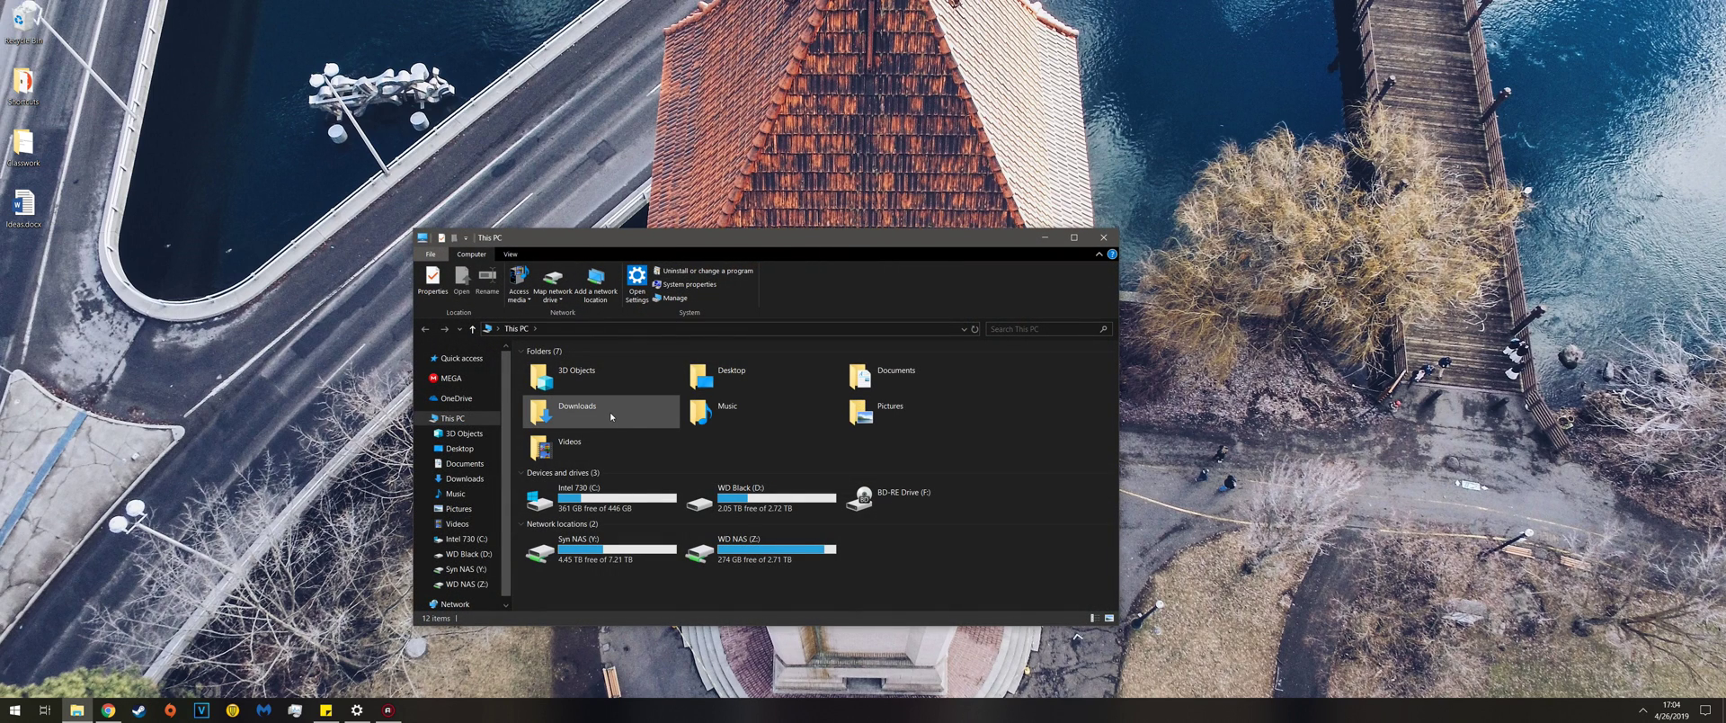
pyautogui.doubleClick(610, 412)
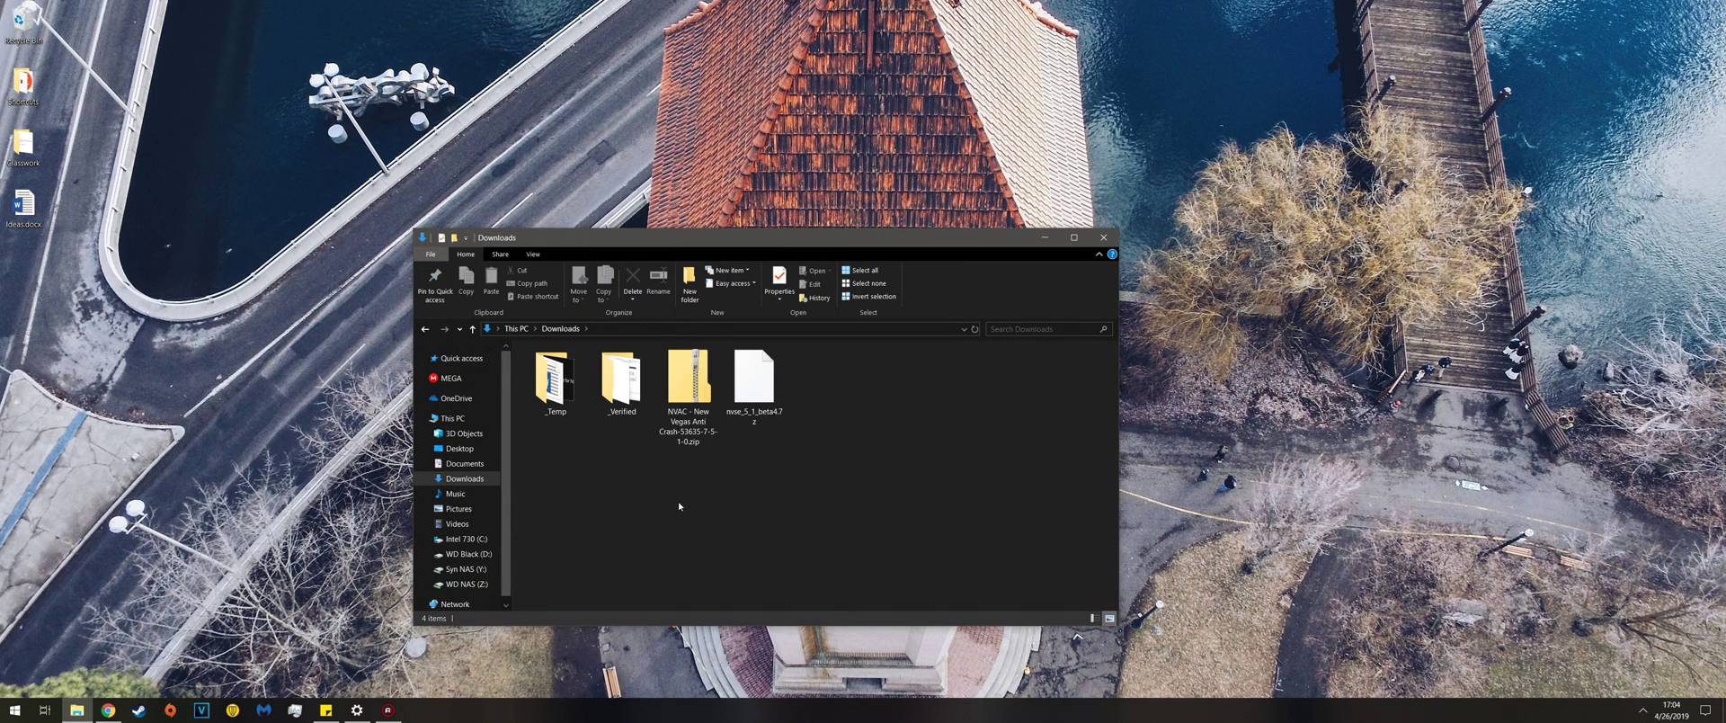
pyautogui.moveTo(875, 430); pyautogui.dragTo(697, 382)
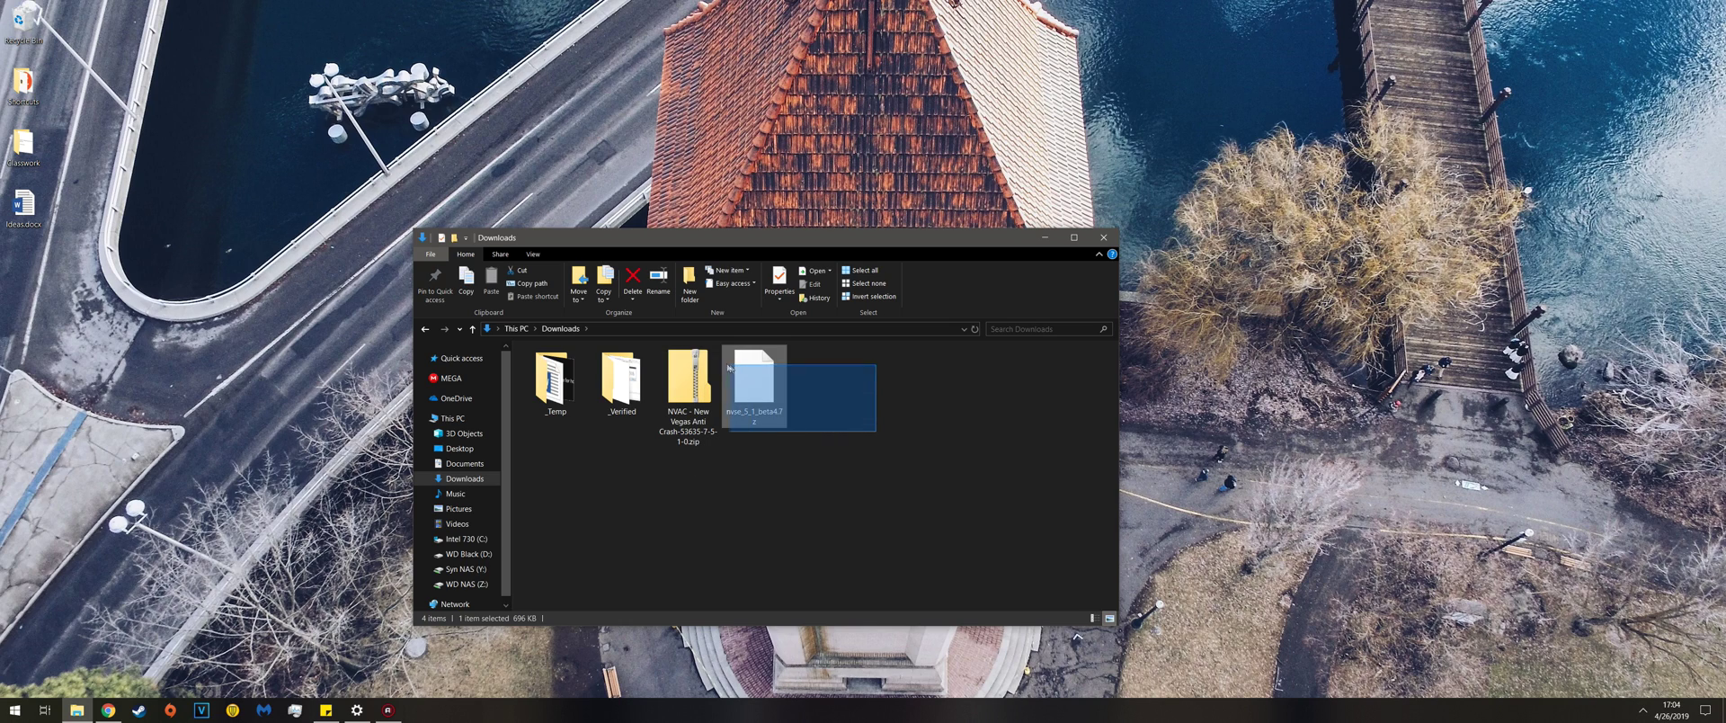
pyautogui.rightClick(693, 384)
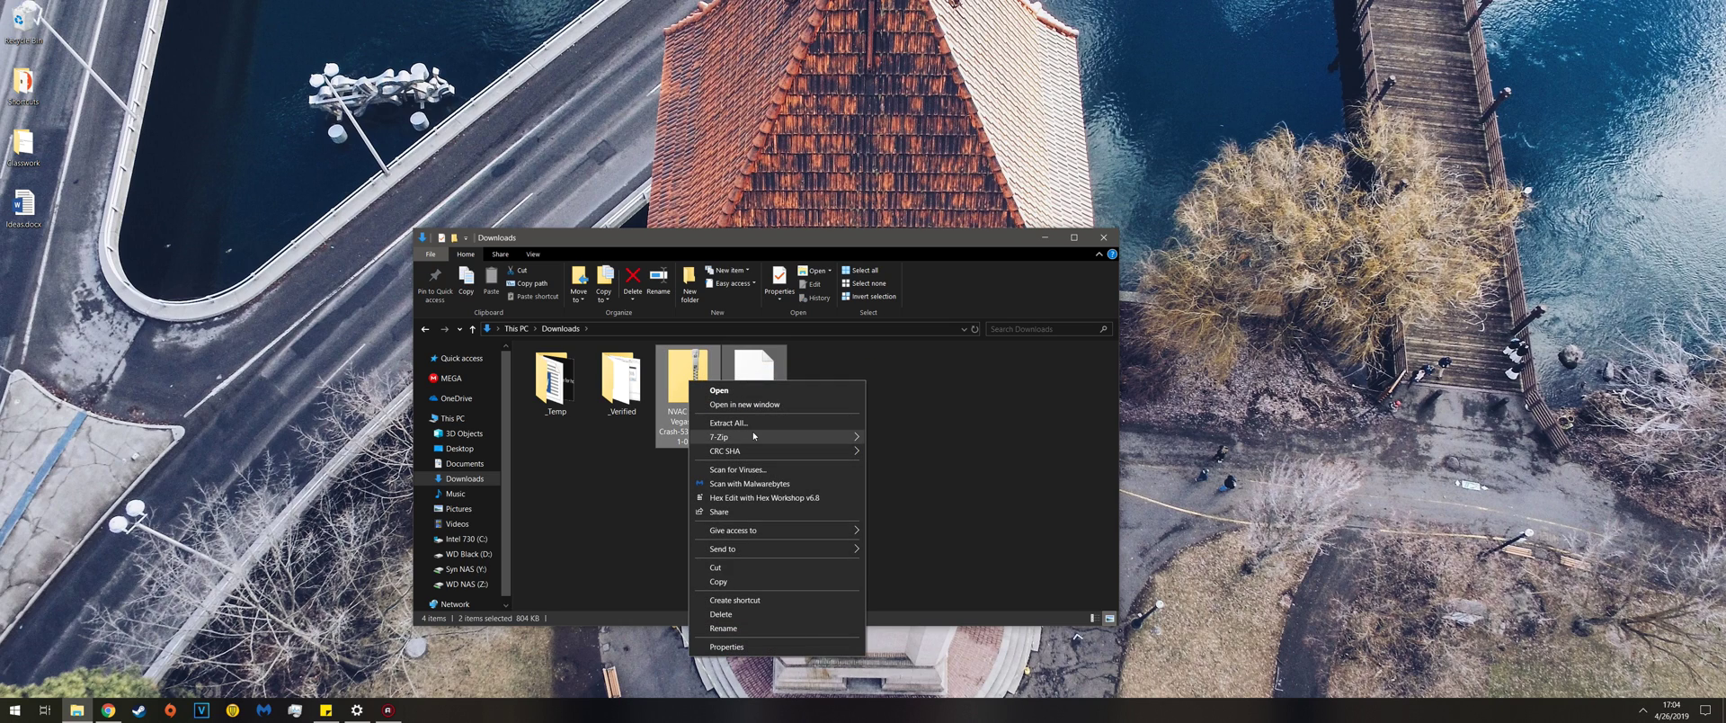
pyautogui.moveTo(777, 436)
pyautogui.click(906, 438)
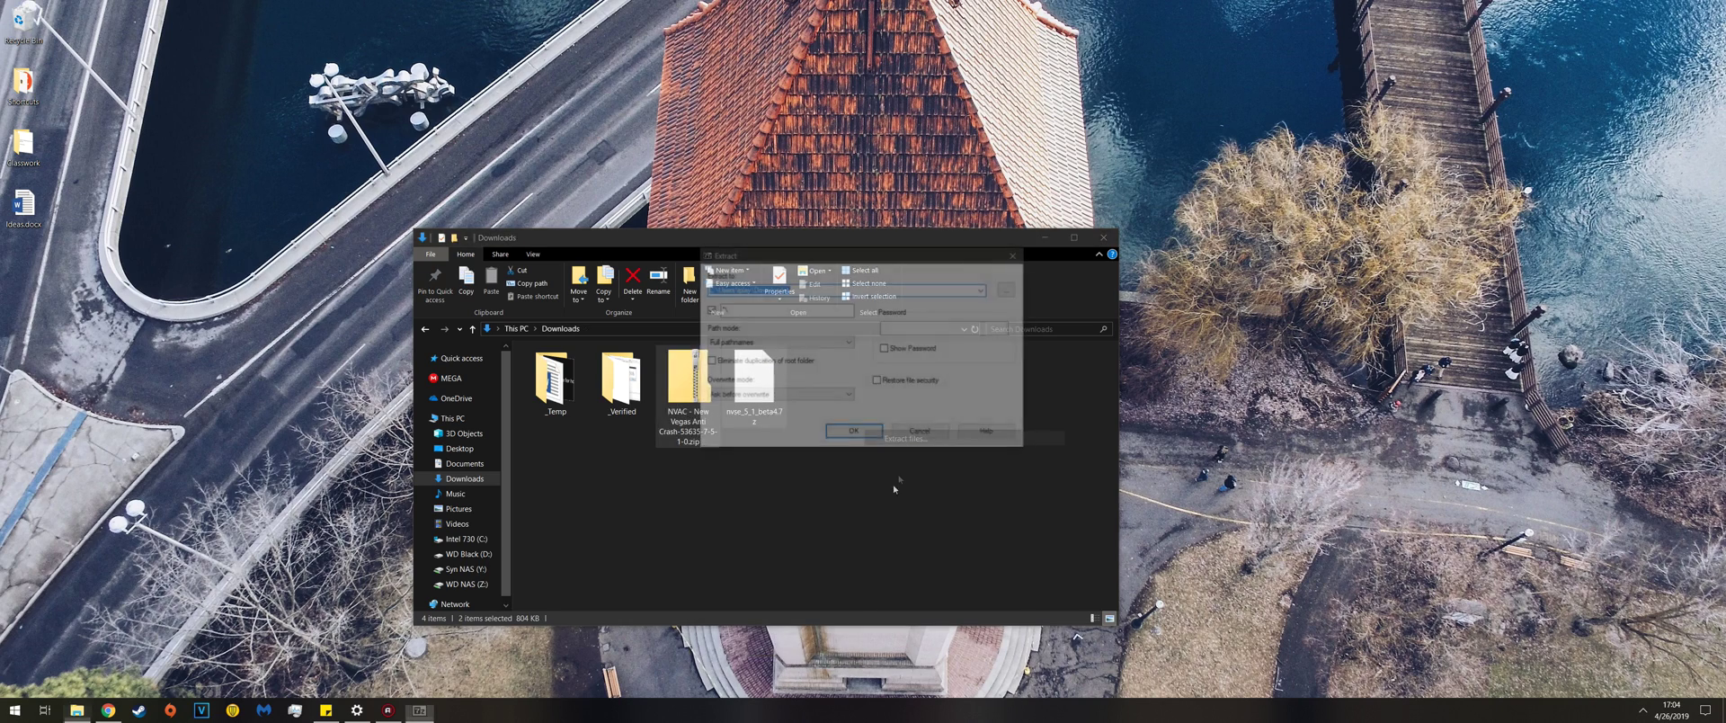
pyautogui.click(852, 434)
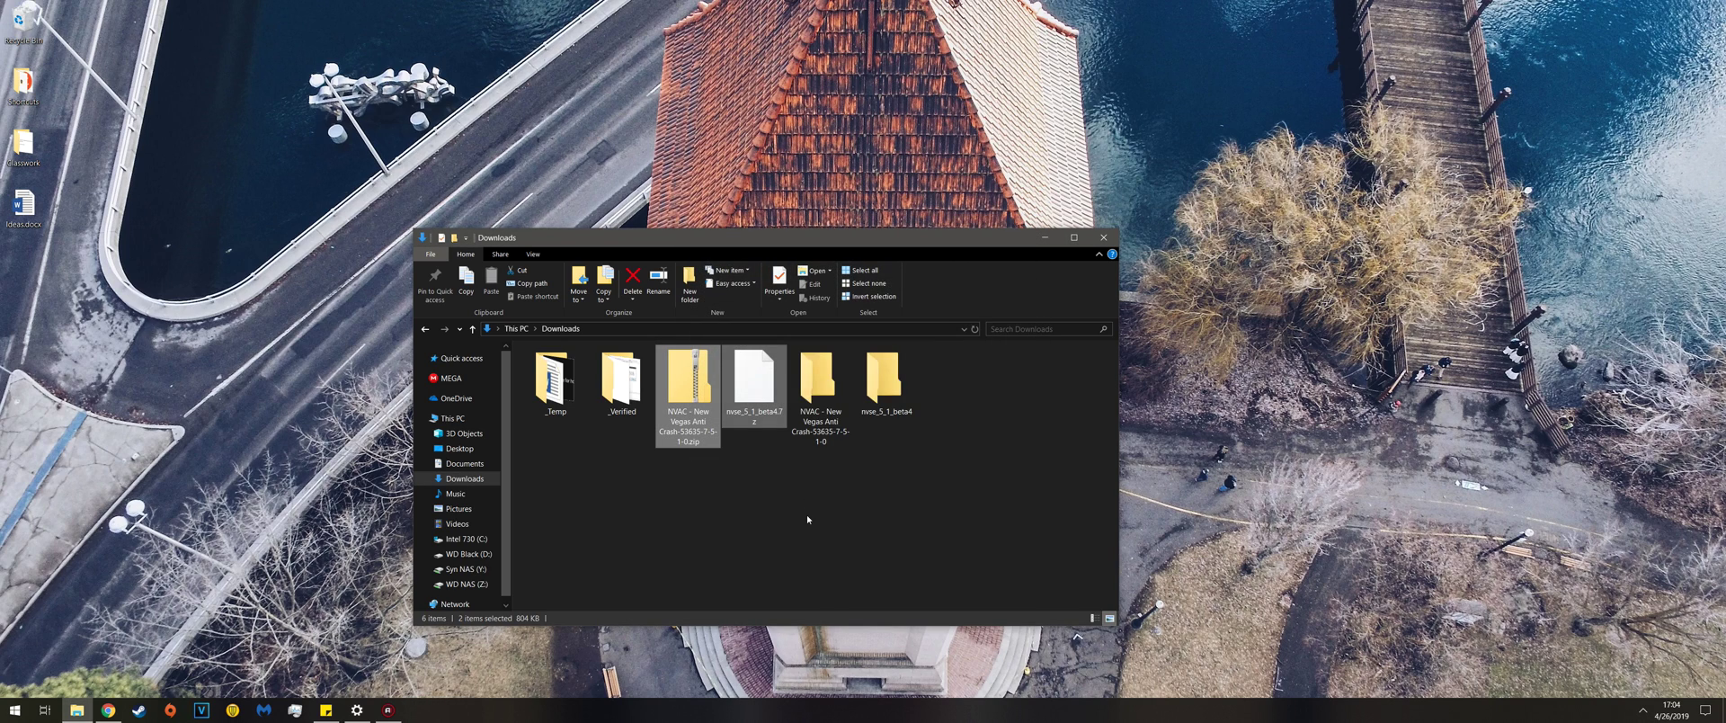
pyautogui.click(868, 496)
pyautogui.moveTo(782, 508); pyautogui.dragTo(665, 351)
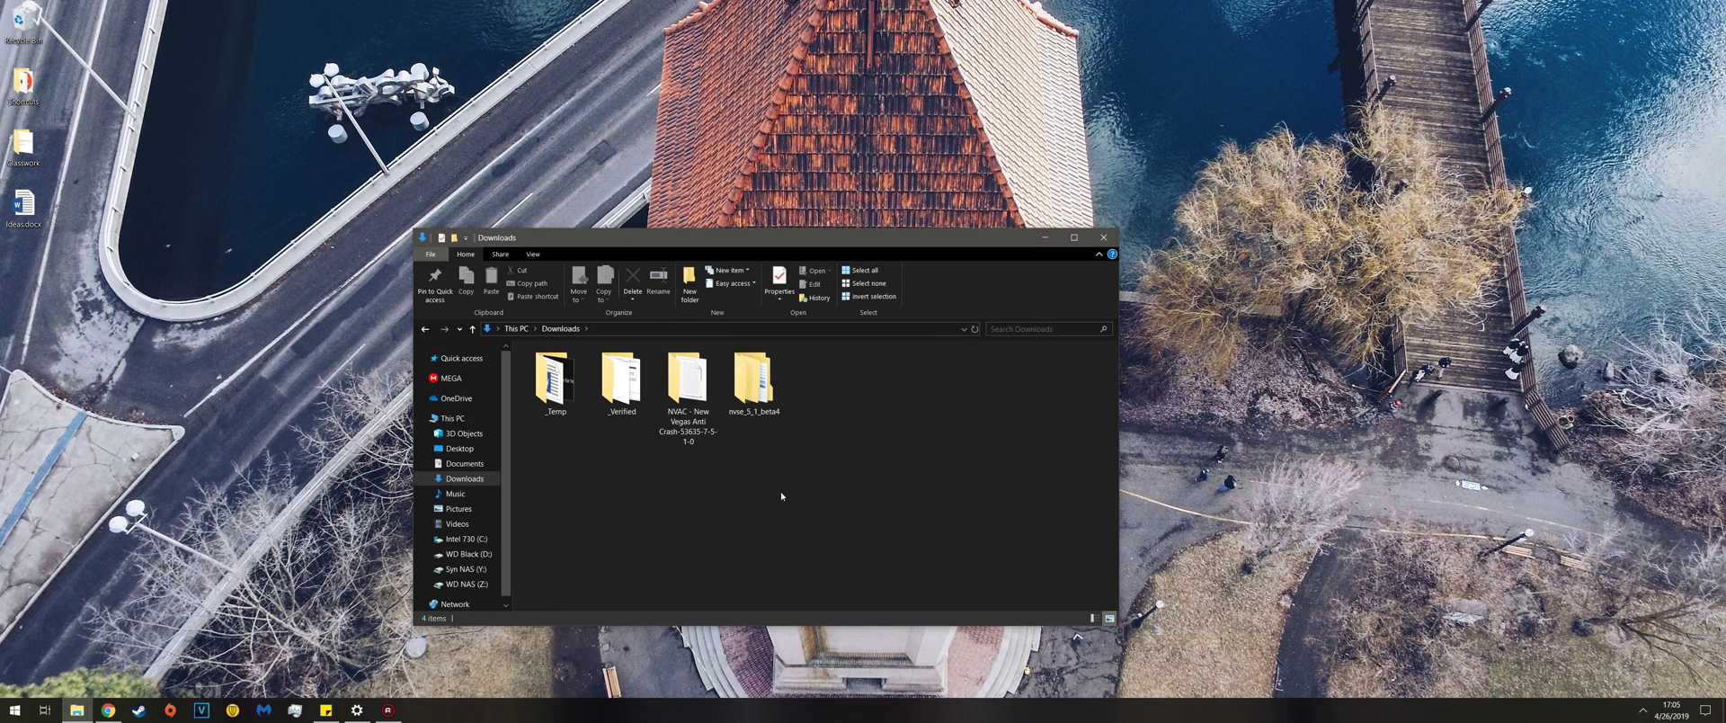
# - Copy all nine items from the nested nvse_5_1_beta4 folder
pyautogui.doubleClick(753, 377)
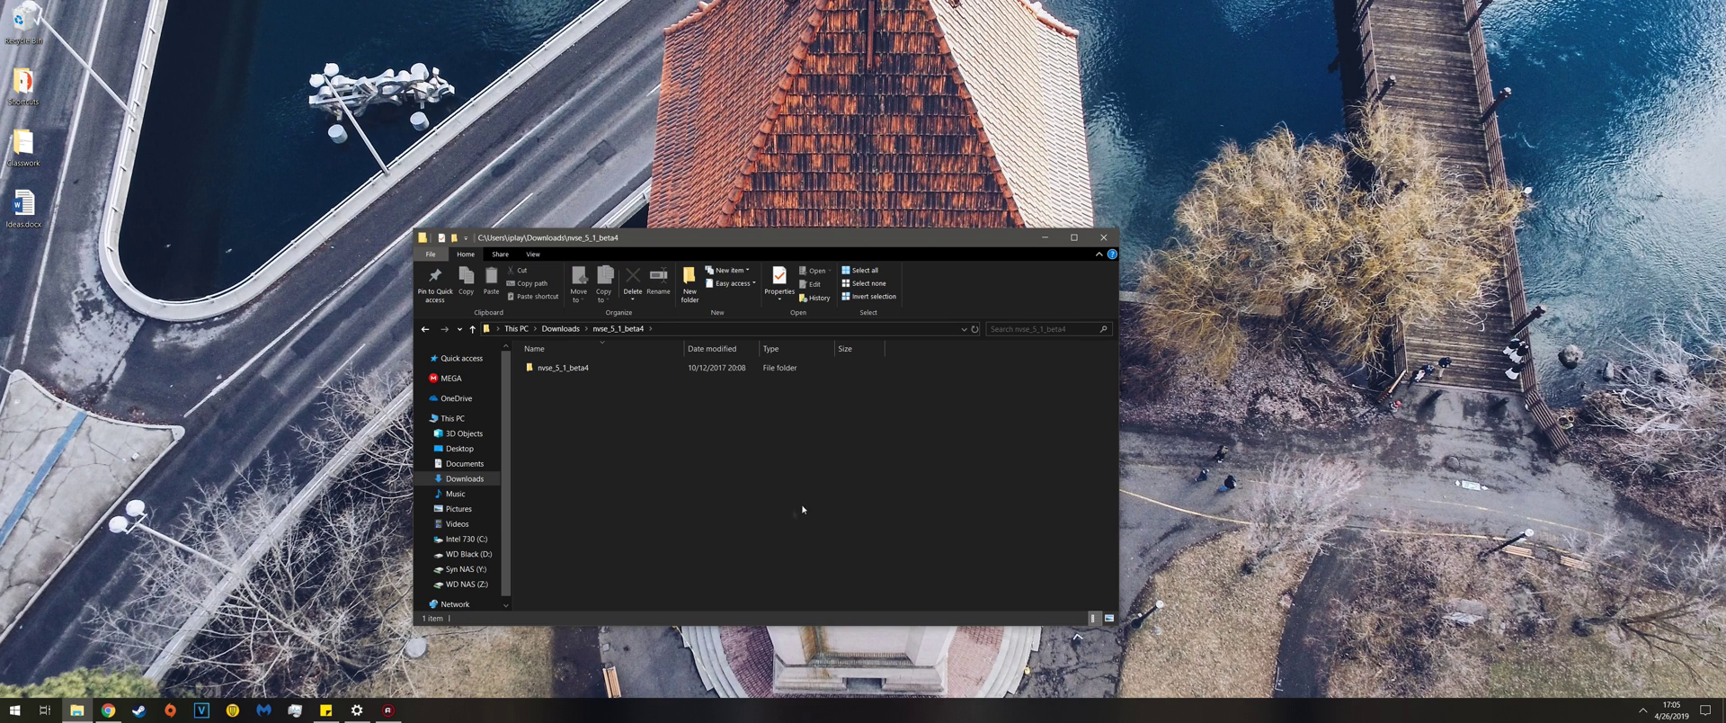
pyautogui.doubleClick(576, 367)
pyautogui.moveTo(629, 544); pyautogui.dragTo(556, 358)
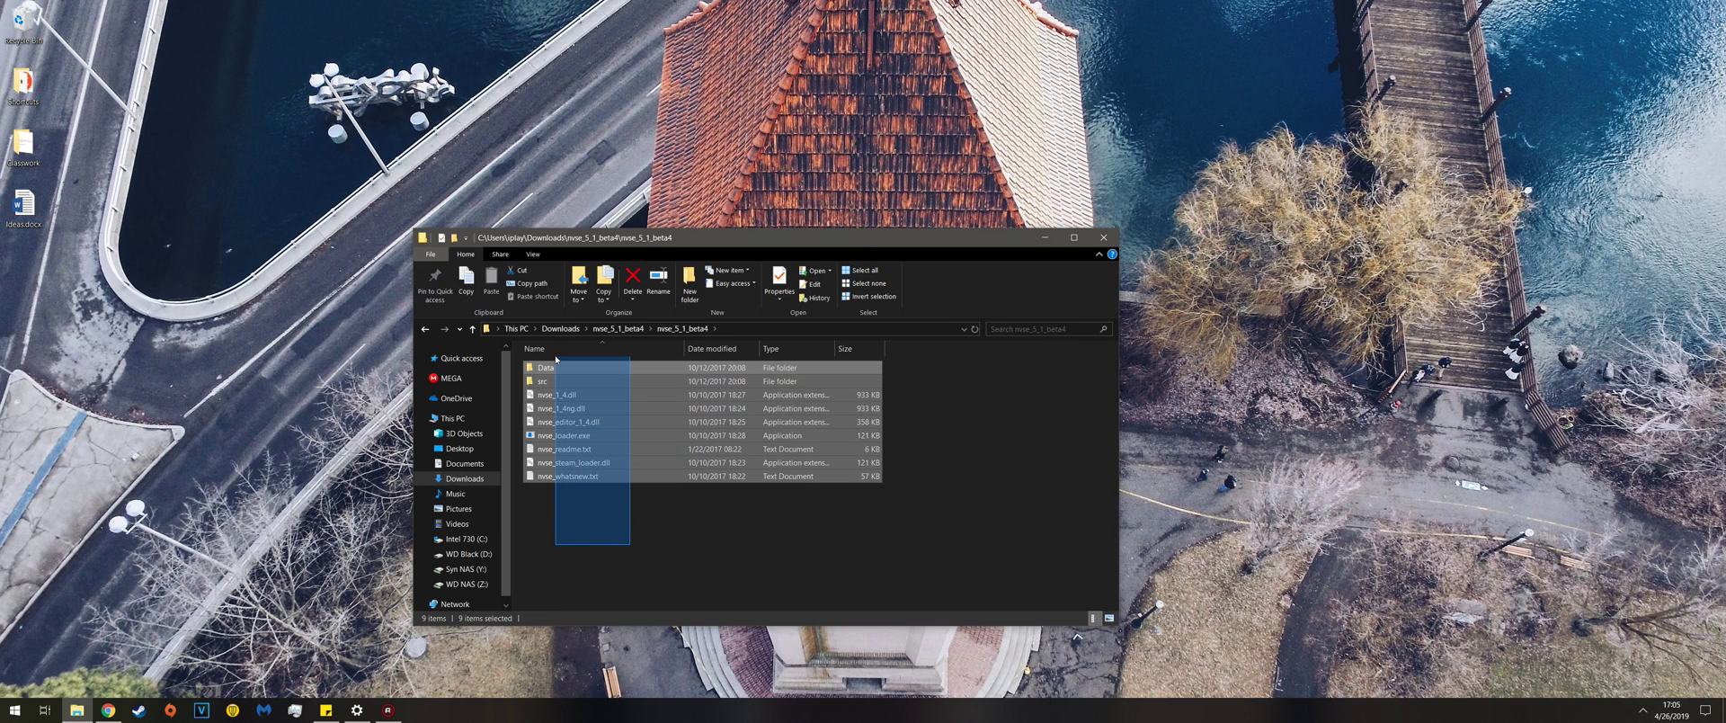
pyautogui.rightClick(596, 408)
pyautogui.click(676, 563)
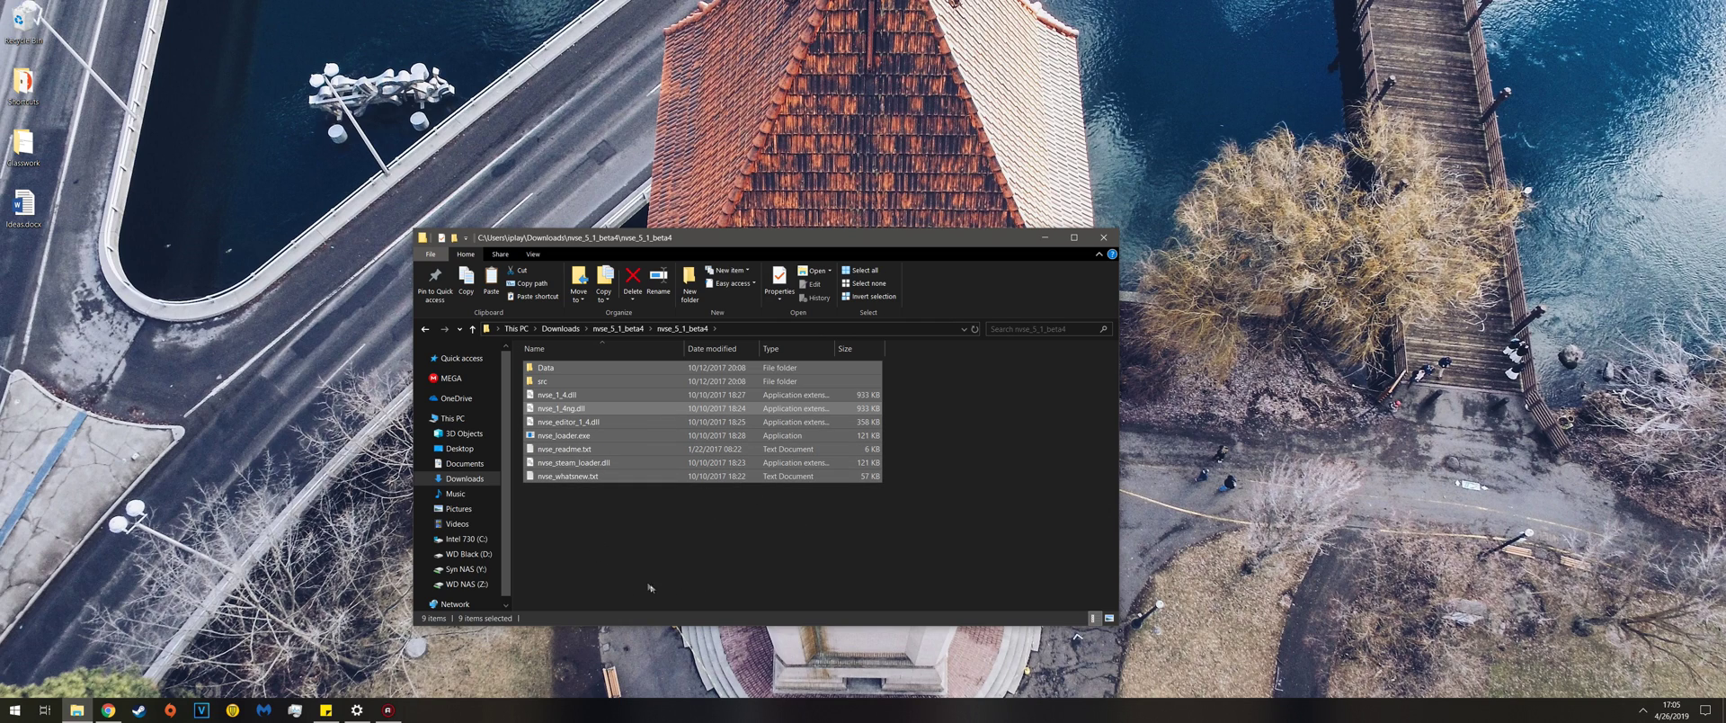
pyautogui.click(628, 557)
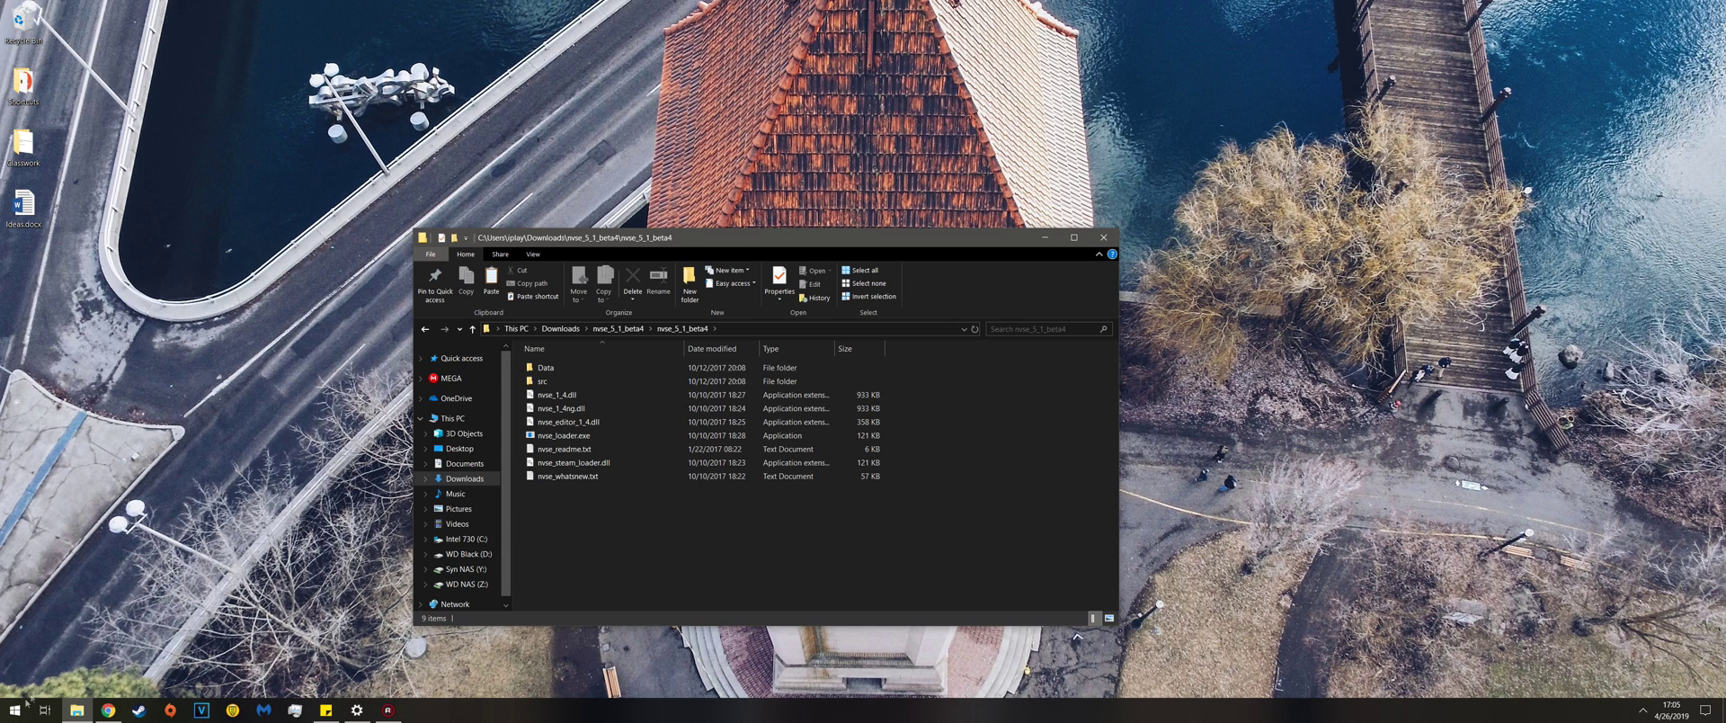
pyautogui.rightClick(79, 709)
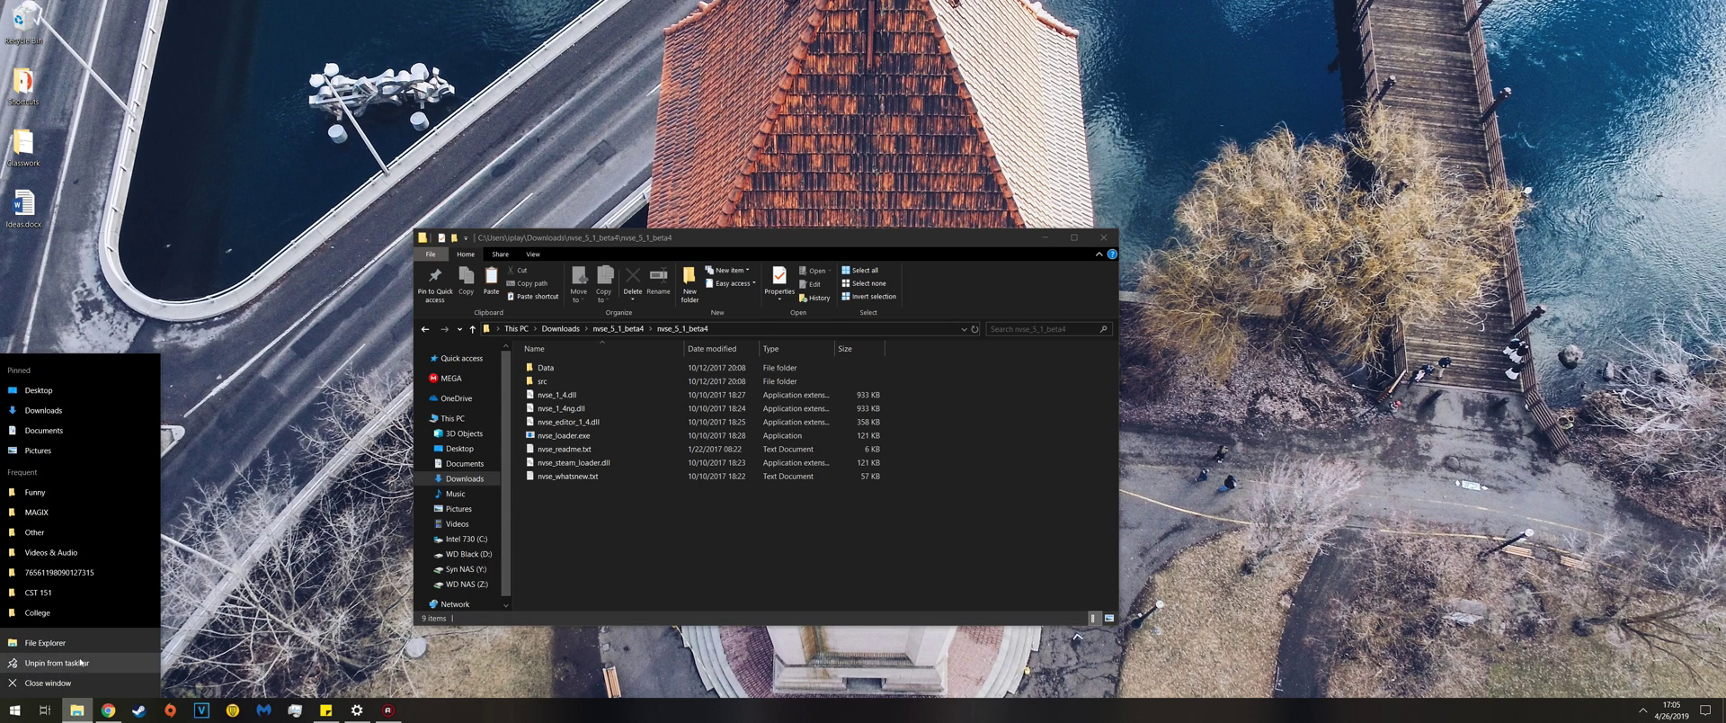
# - Open a second This PC window and arrange it beside the NVSE folder window
pyautogui.click(61, 645)
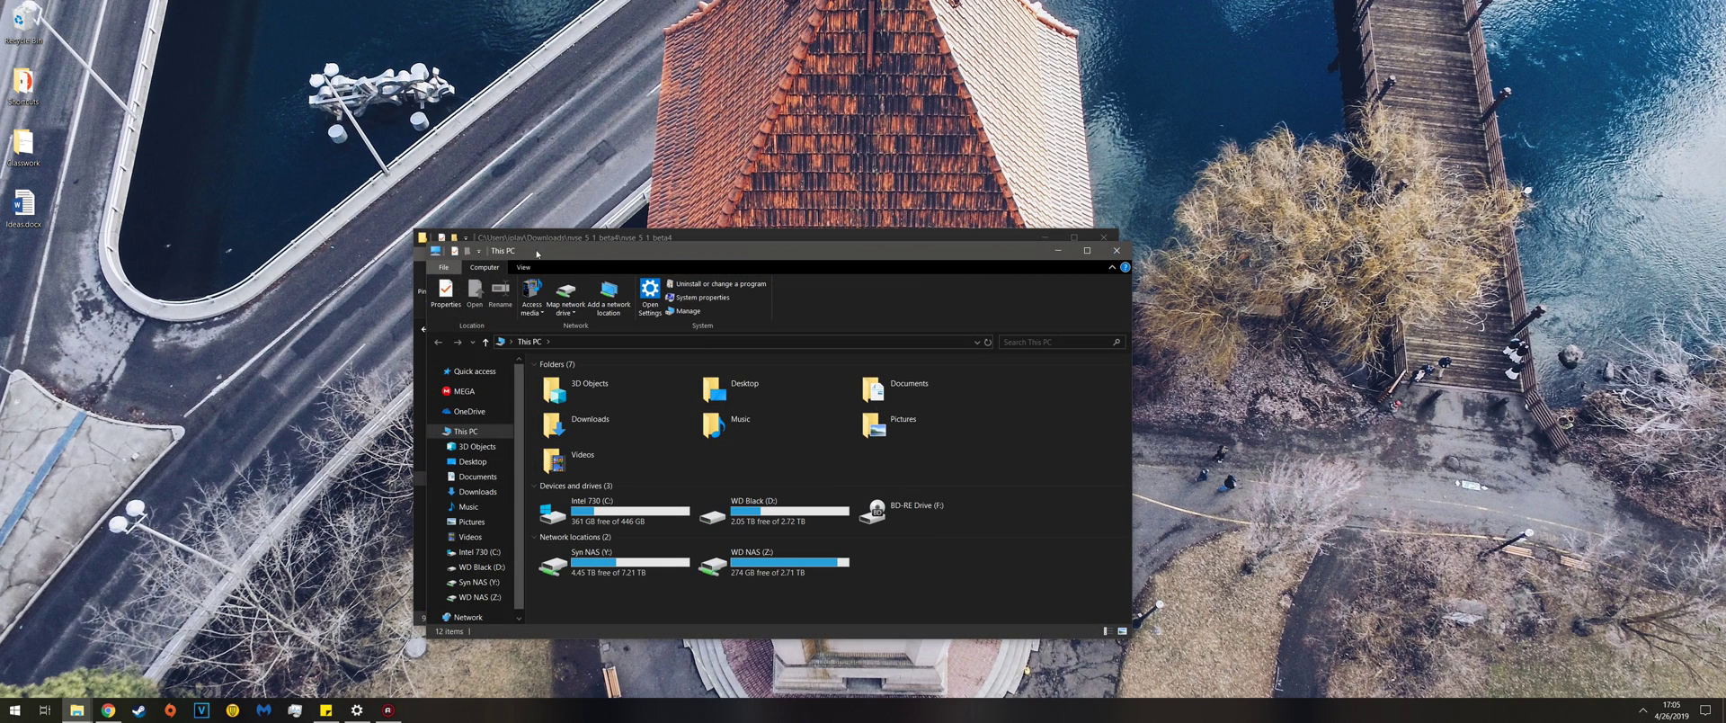
pyautogui.moveTo(536, 254); pyautogui.dragTo(996, 296)
pyautogui.moveTo(694, 247); pyautogui.dragTo(398, 247)
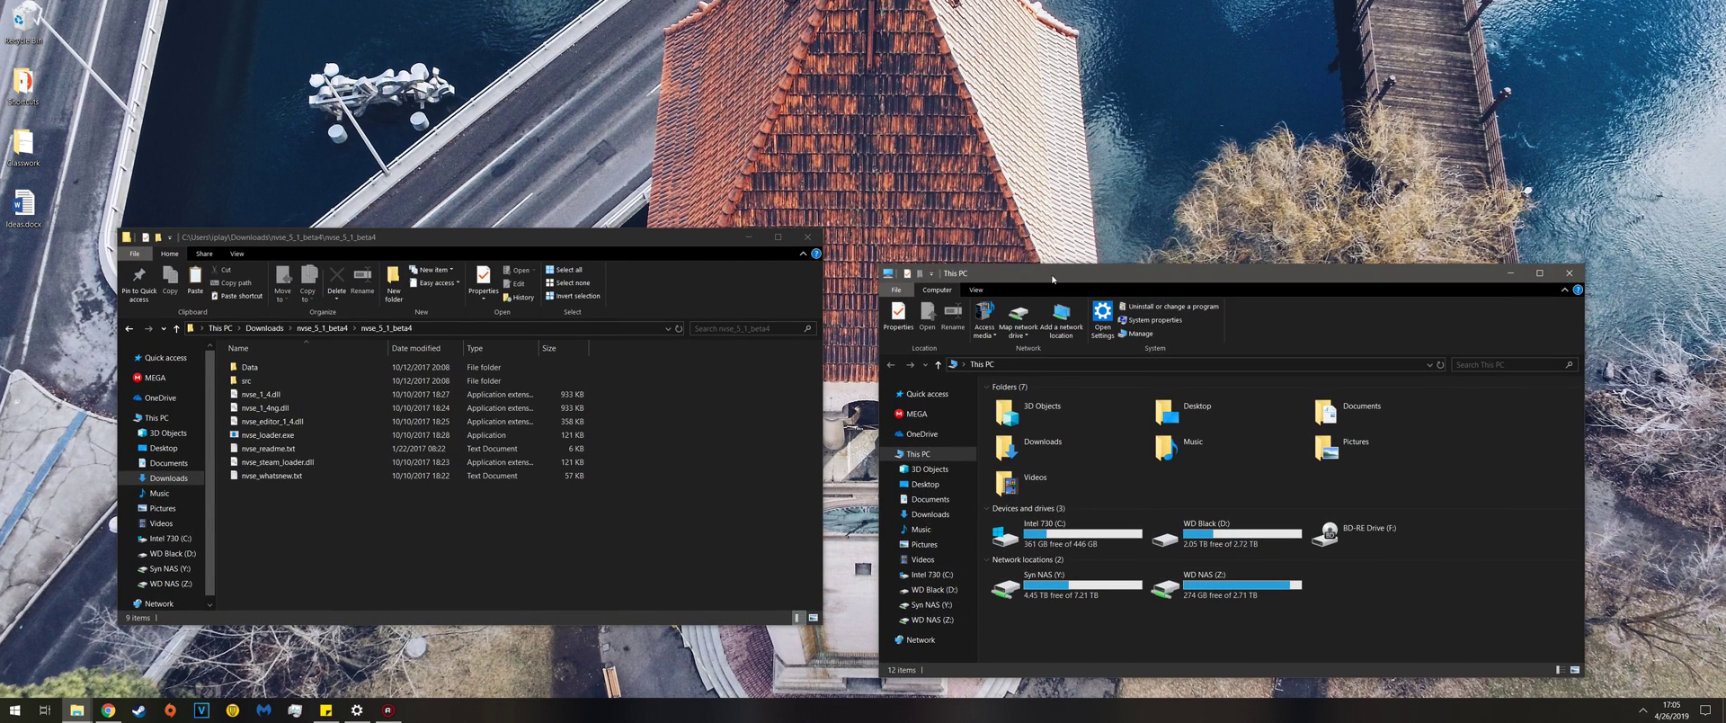
pyautogui.moveTo(1079, 283); pyautogui.dragTo(1042, 218)
# - Navigate to D:\Program Files (x86)\Steam\steamapps\common\Fallout New Vegas
pyautogui.doubleClick(1169, 486)
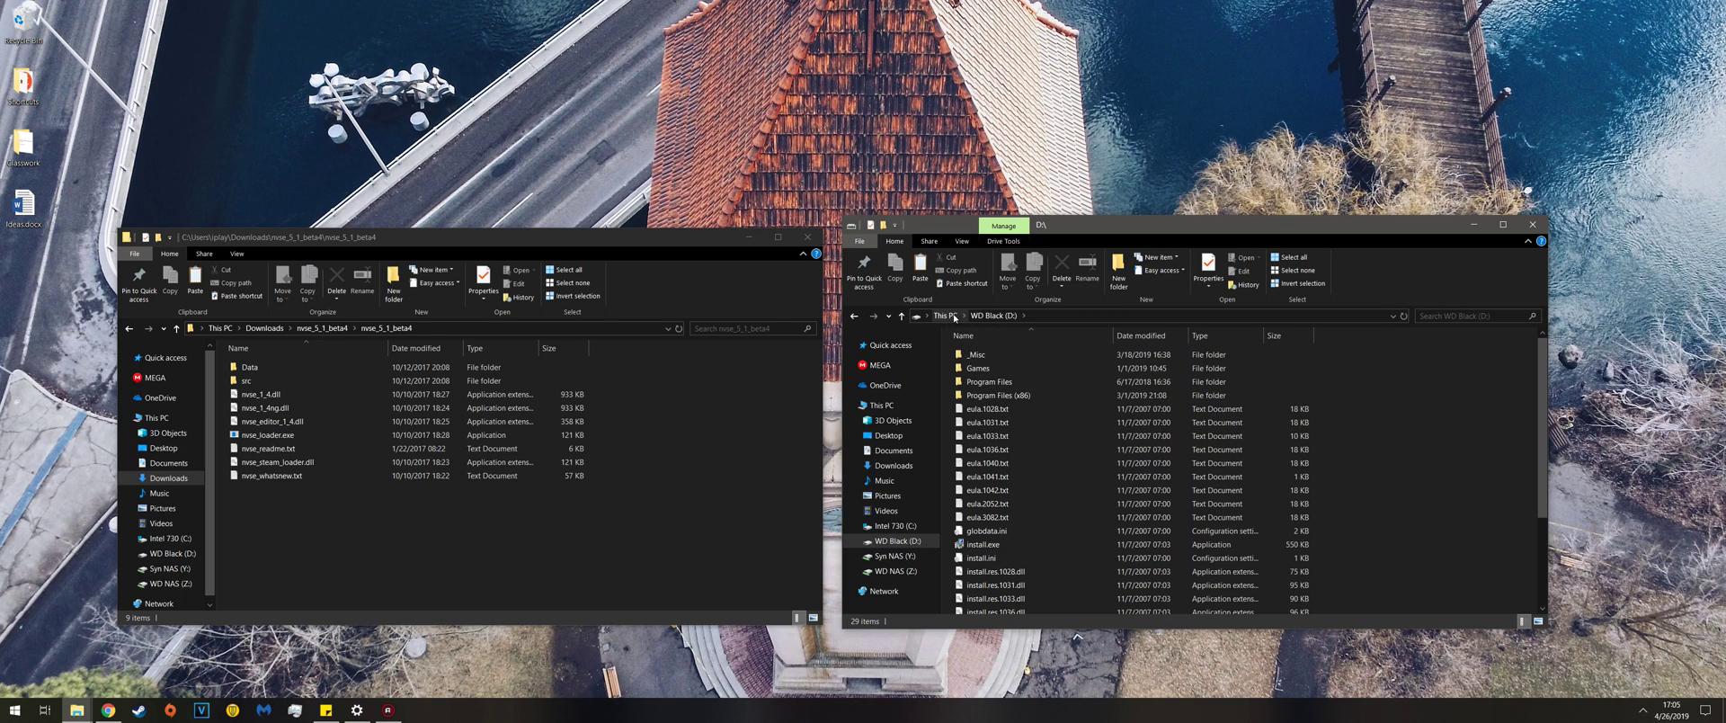
pyautogui.doubleClick(998, 396)
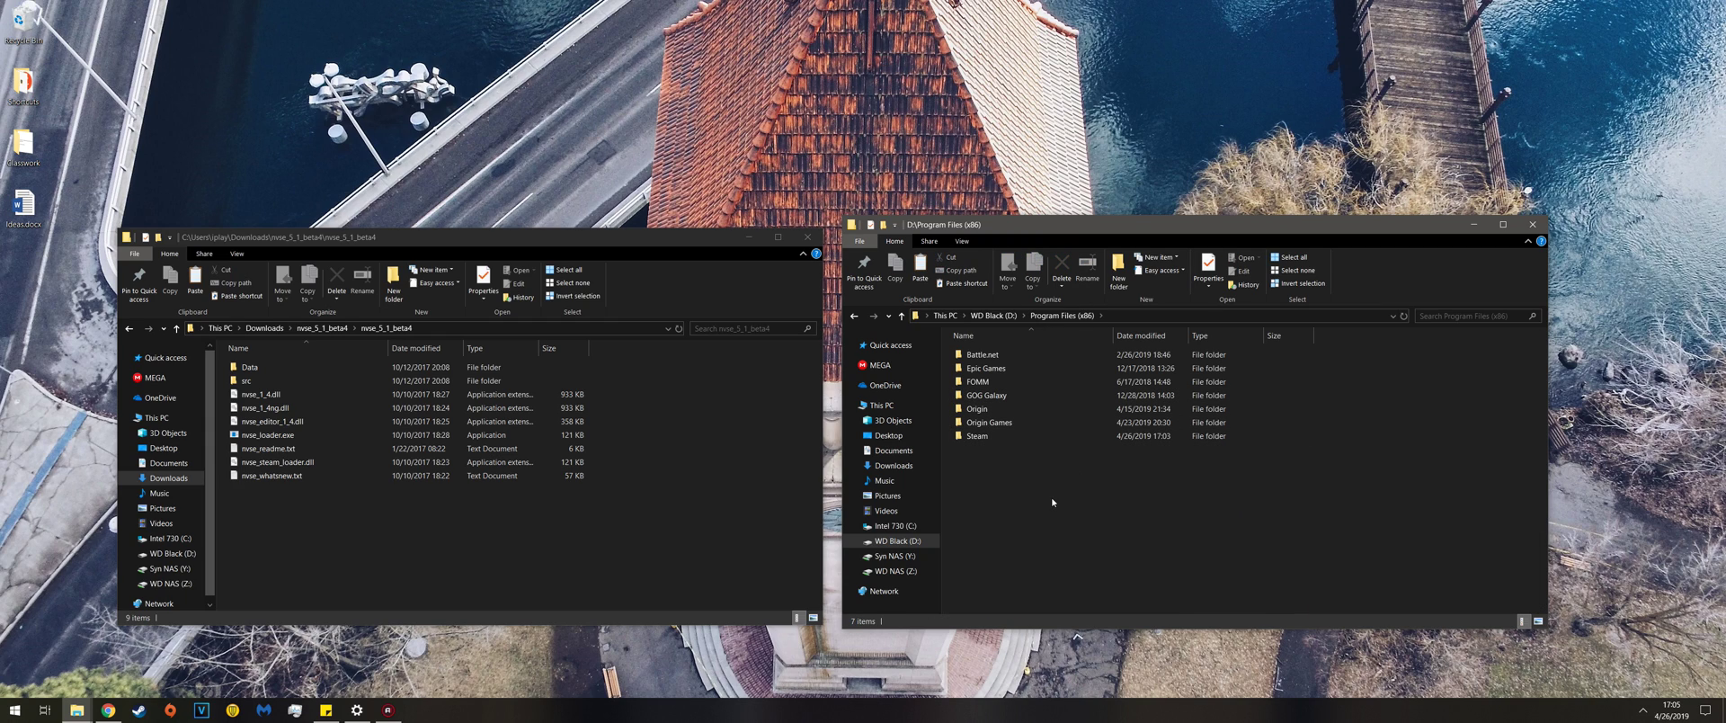
pyautogui.doubleClick(1006, 439)
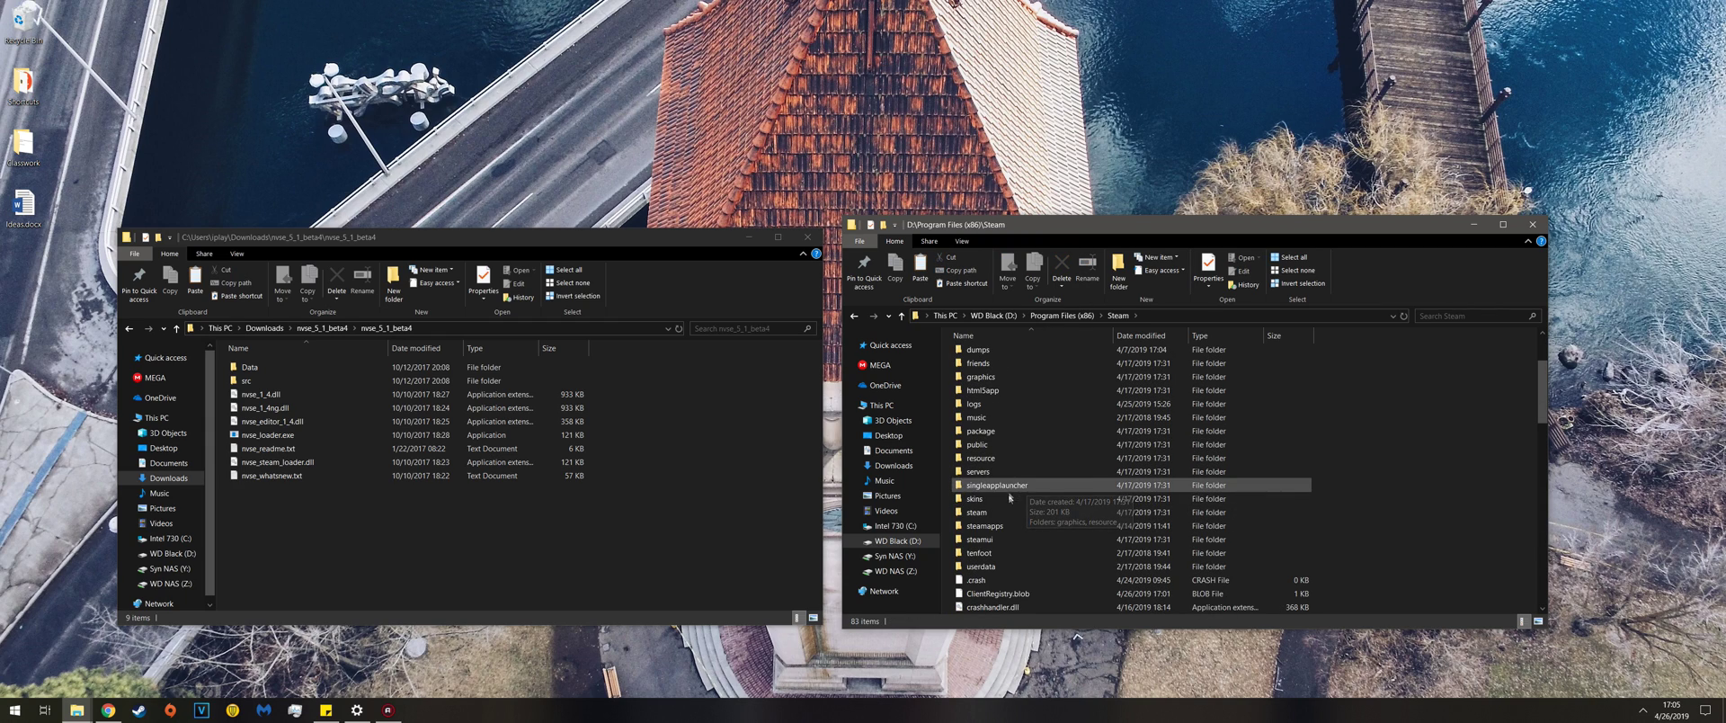
pyautogui.doubleClick(998, 526)
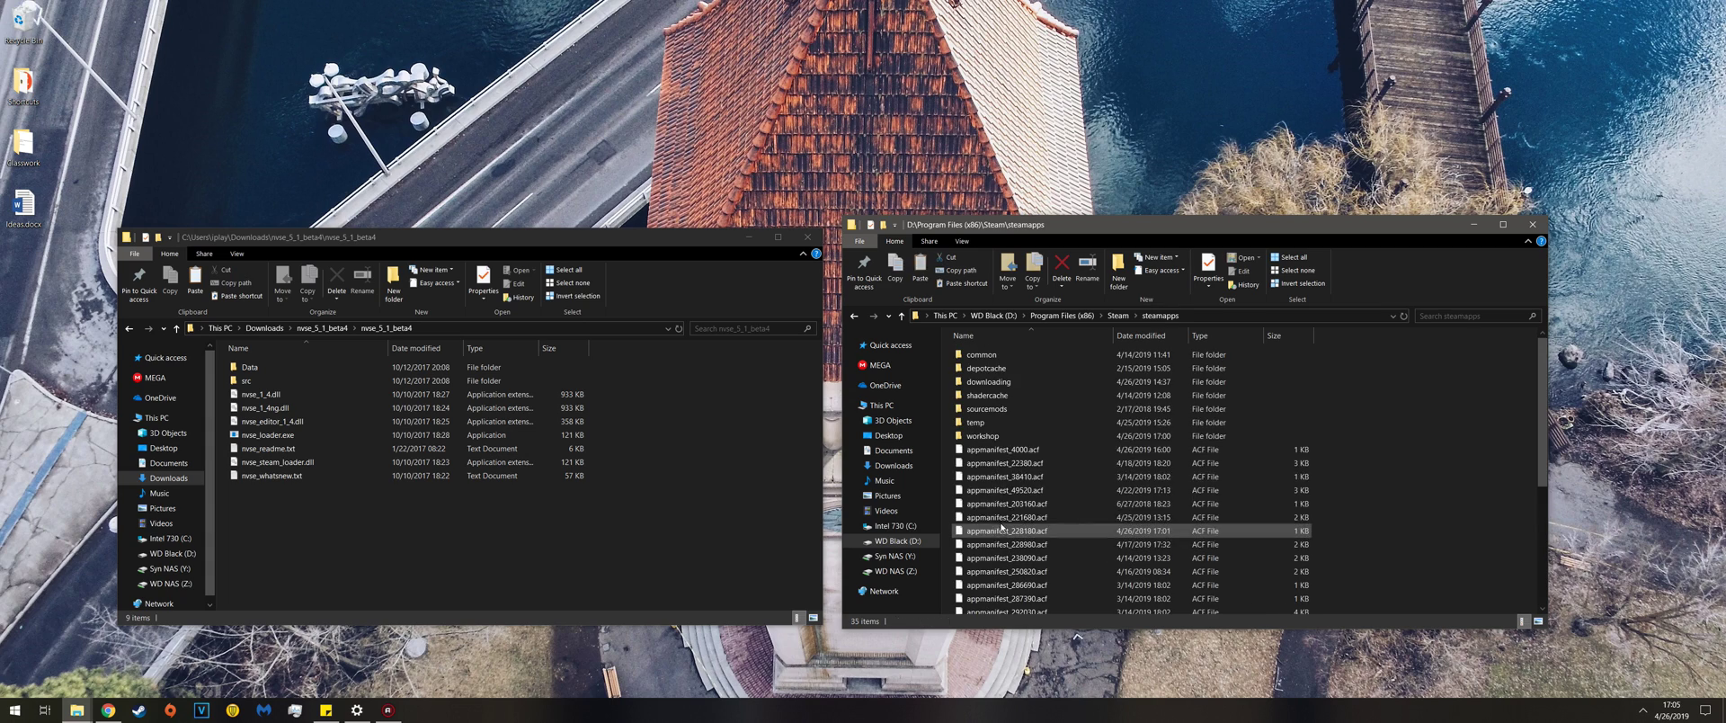
pyautogui.doubleClick(982, 354)
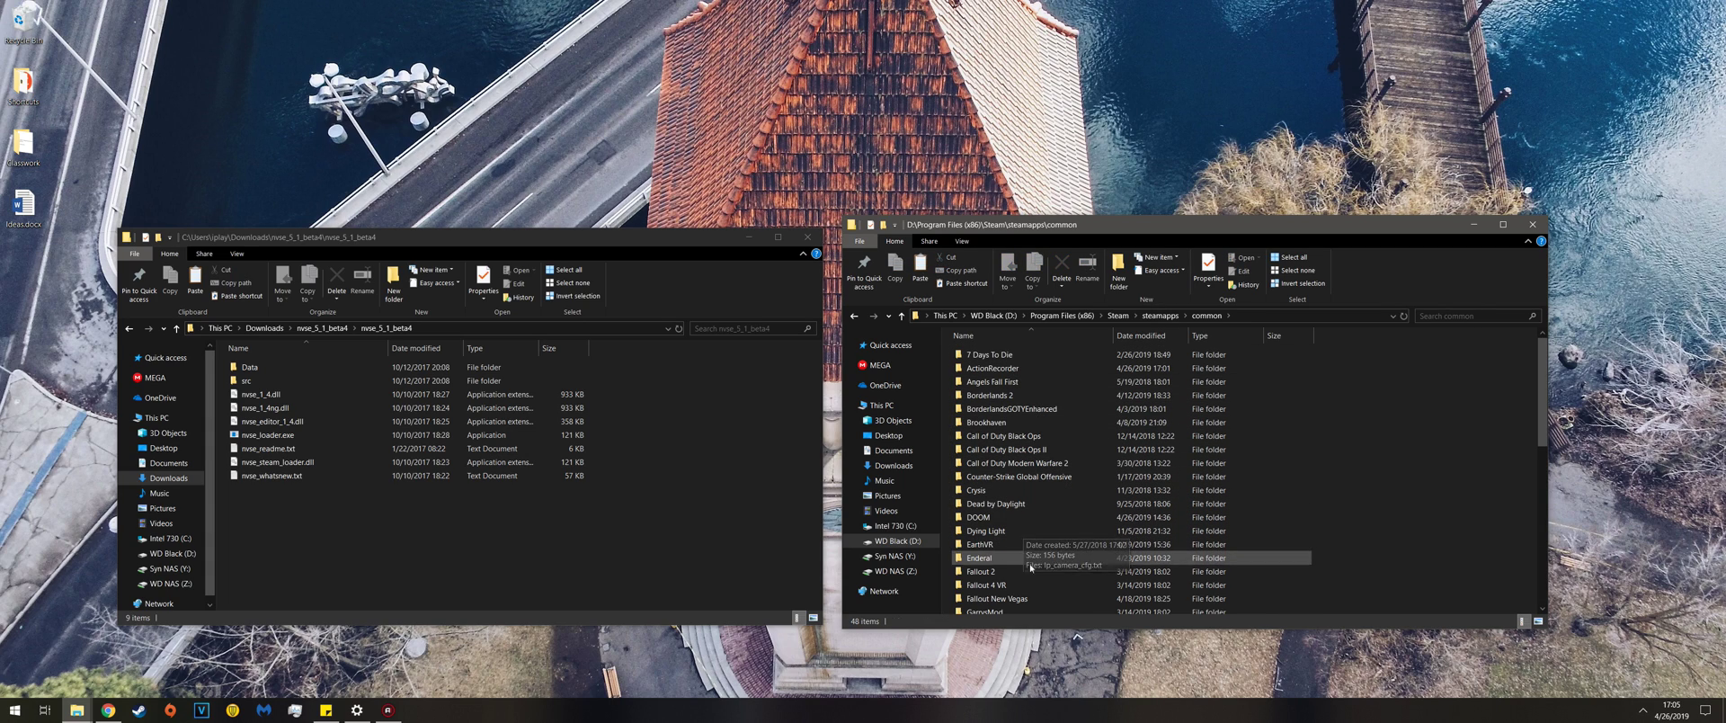
pyautogui.scroll(-2, 1032, 570)
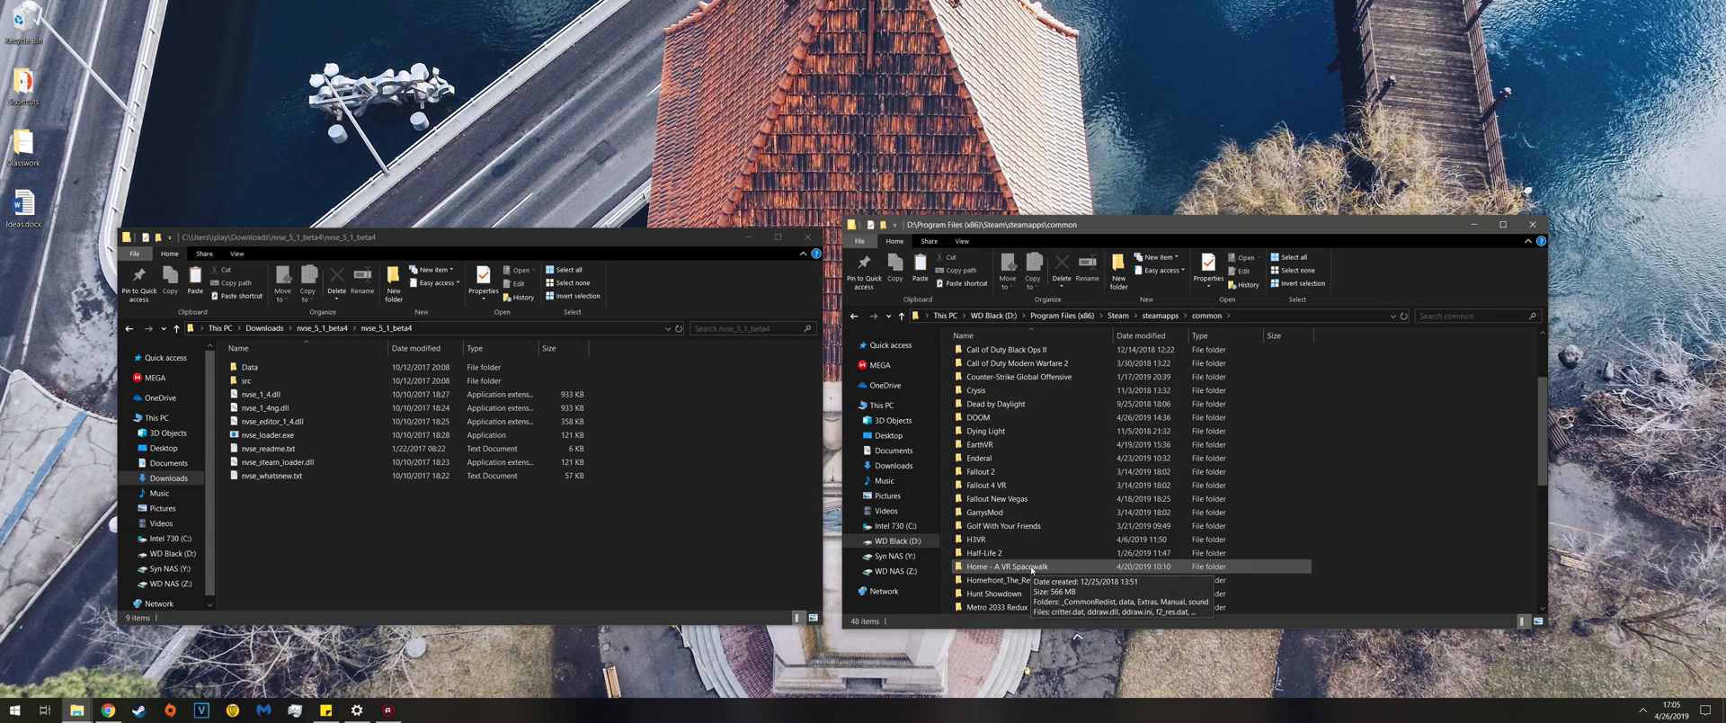
pyautogui.doubleClick(996, 497)
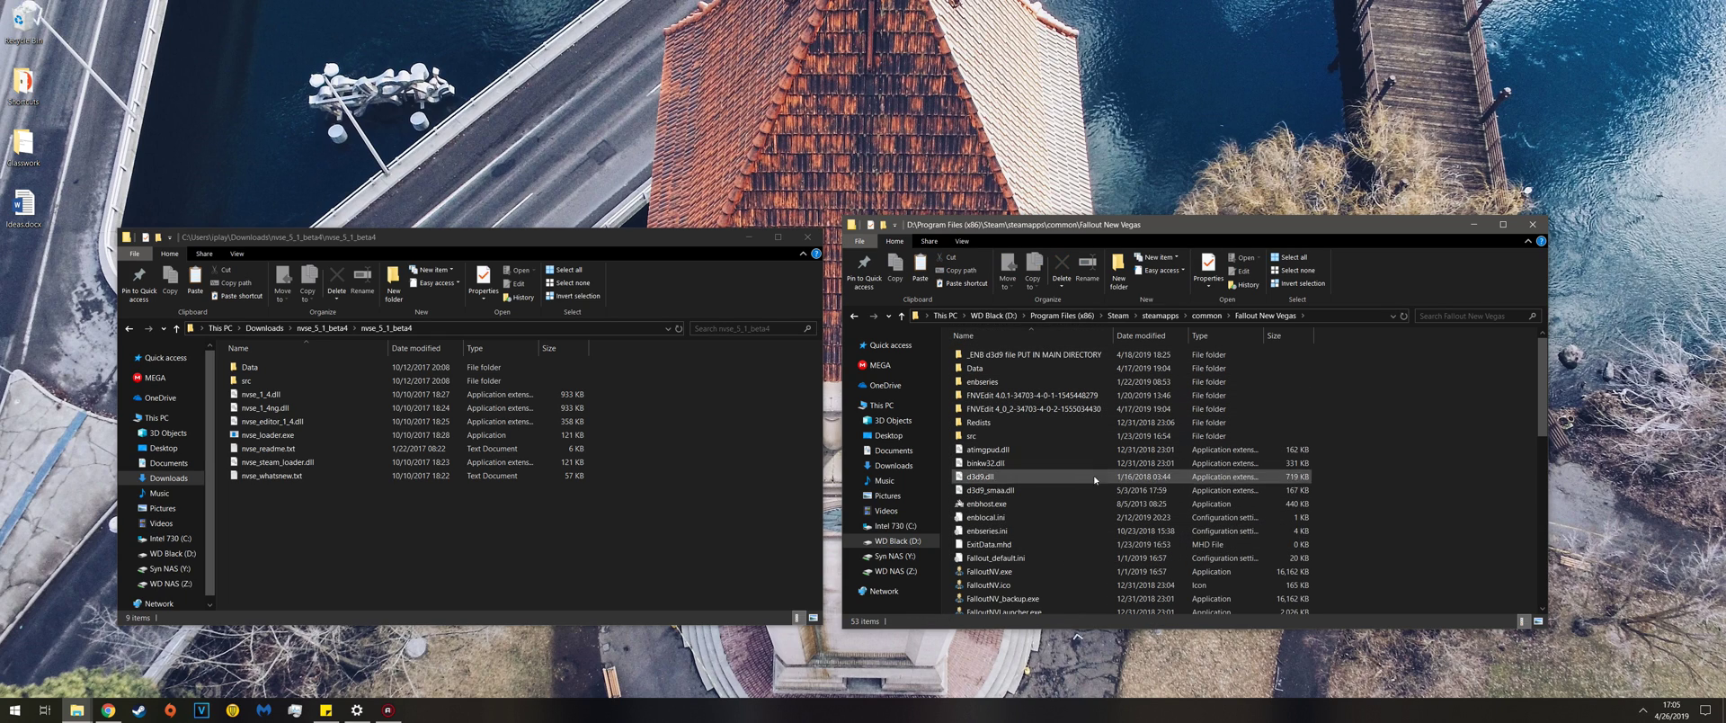
# - Paste the NVSE files into Fallout New Vegas, replacing the existing same-named files
pyautogui.click(921, 270)
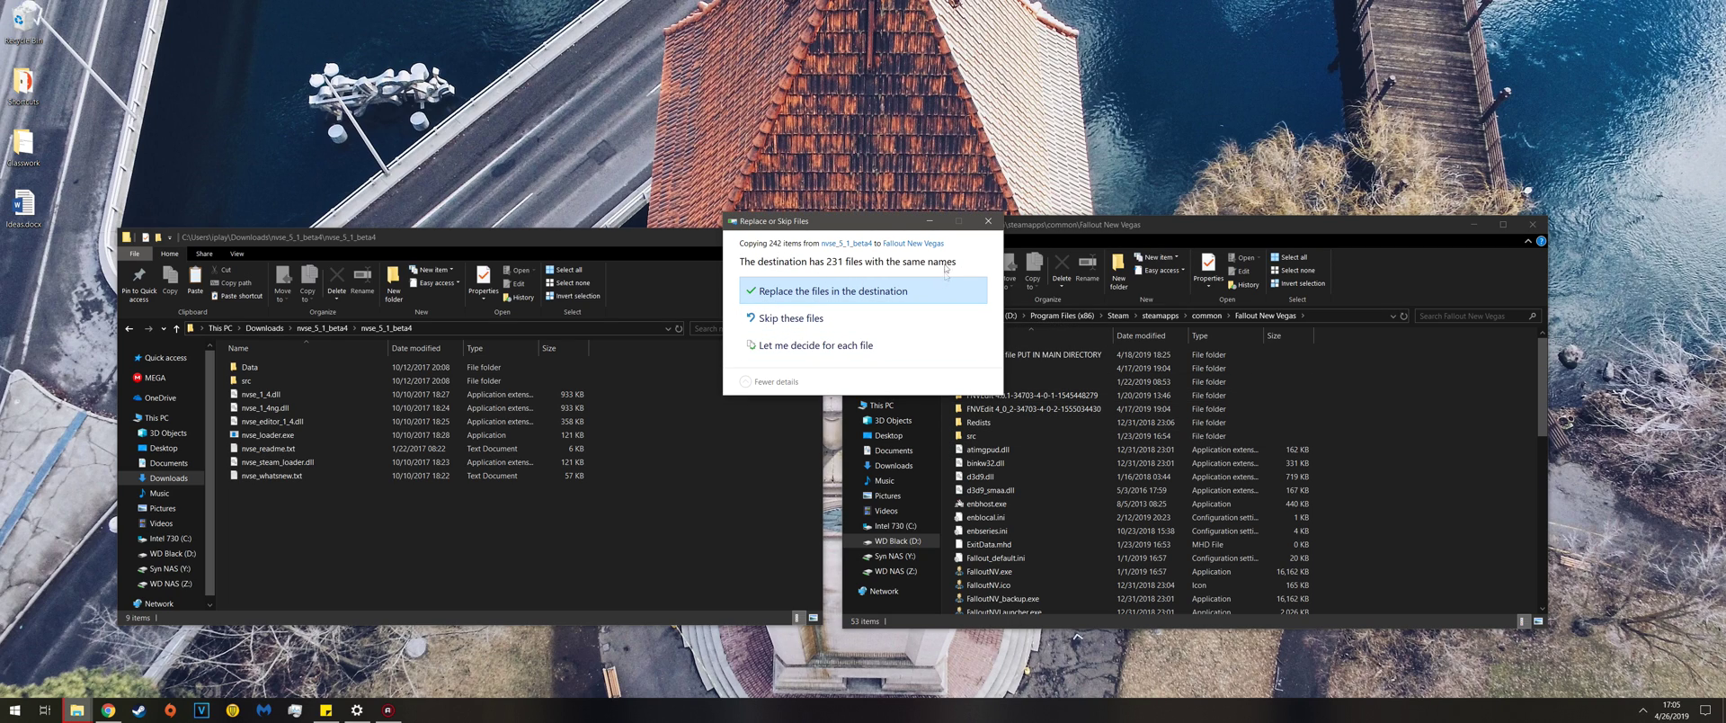
pyautogui.click(988, 220)
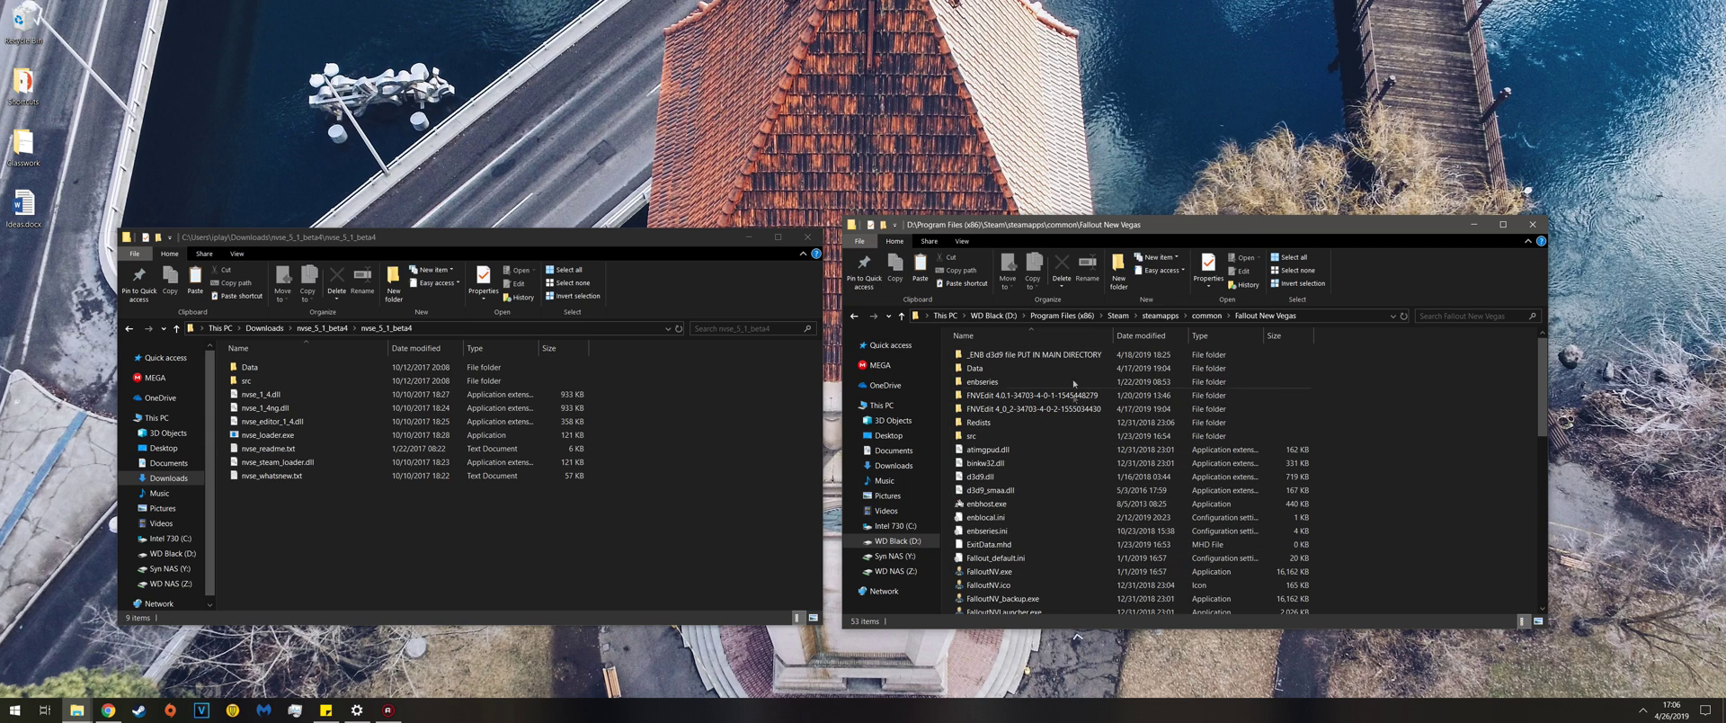
pyautogui.click(435, 568)
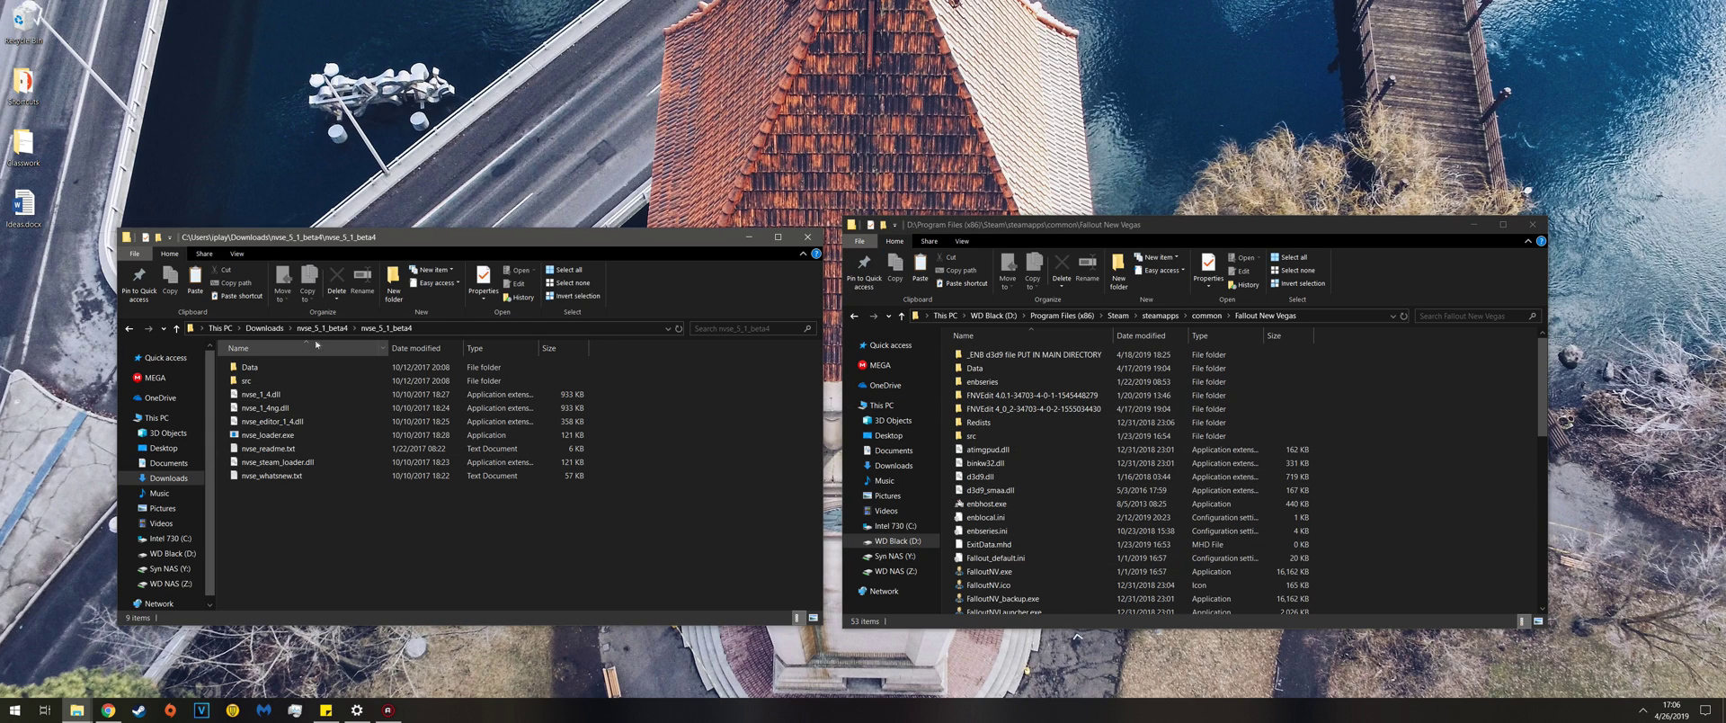
# - Open the NVAC download folder and delete readme - nvac.txt
pyautogui.click(254, 329)
pyautogui.click(355, 534)
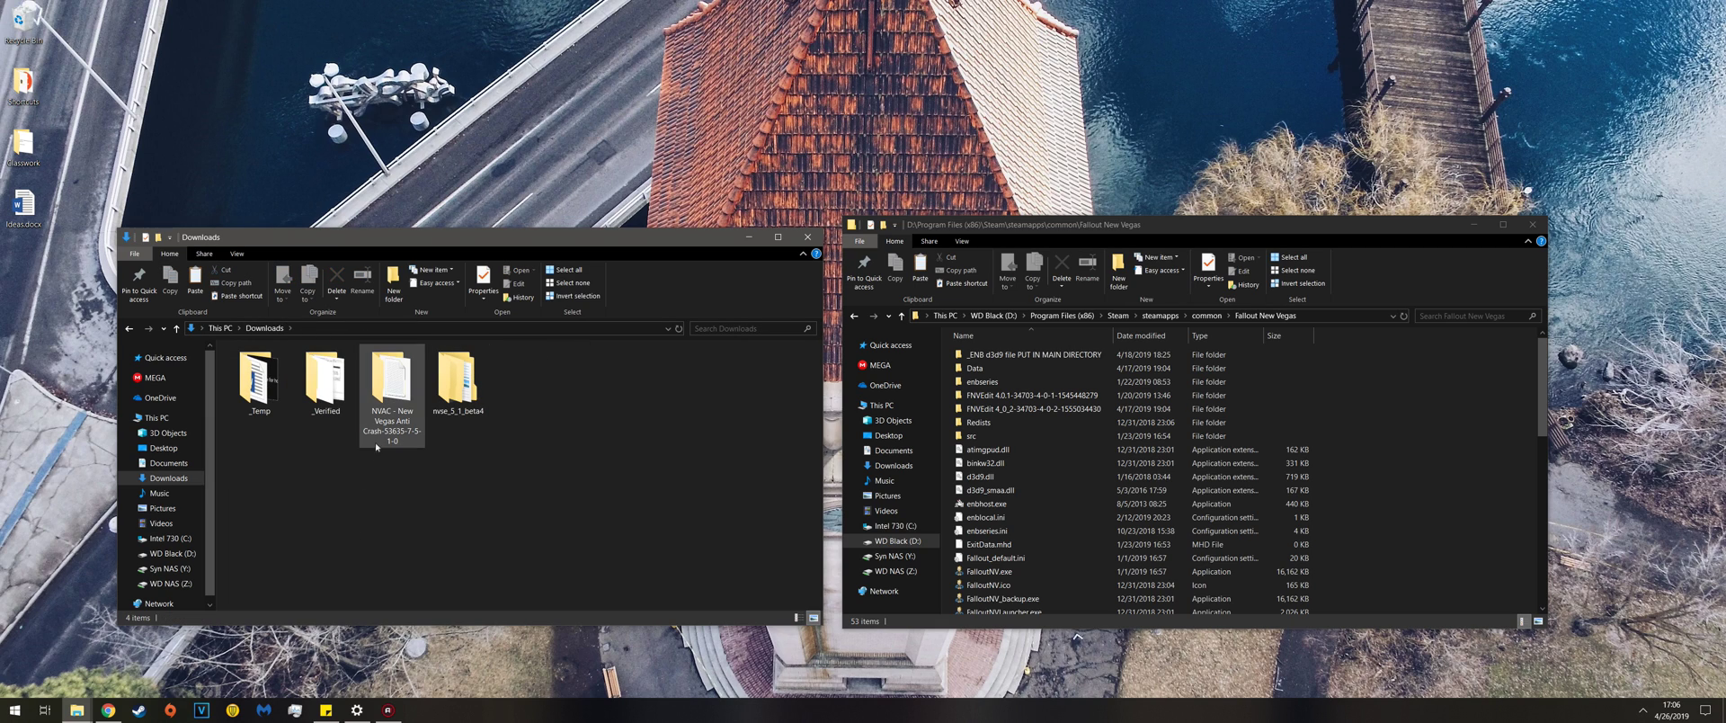
pyautogui.doubleClick(383, 391)
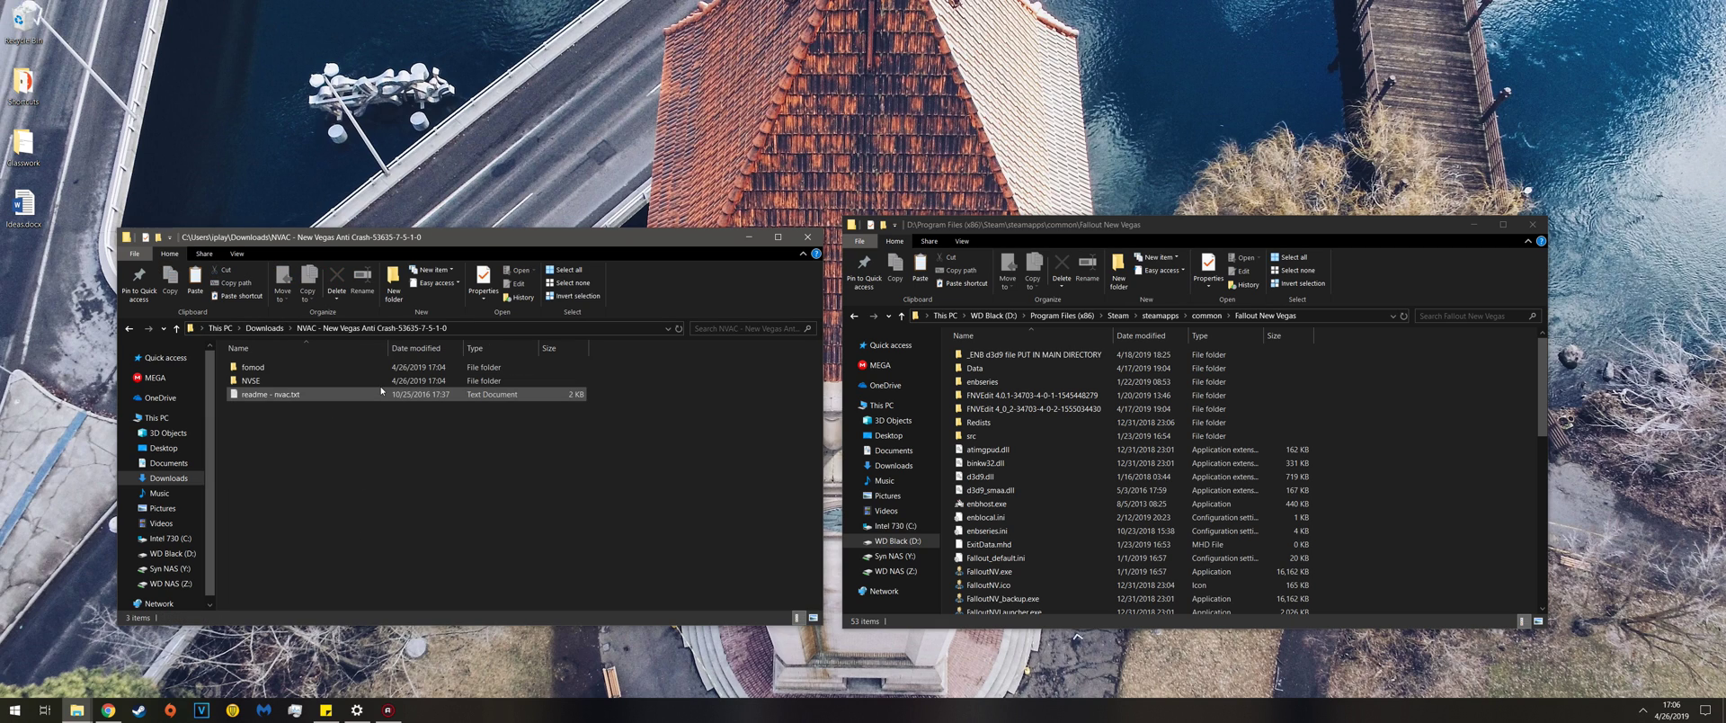
pyautogui.moveTo(433, 241); pyautogui.dragTo(752, 246)
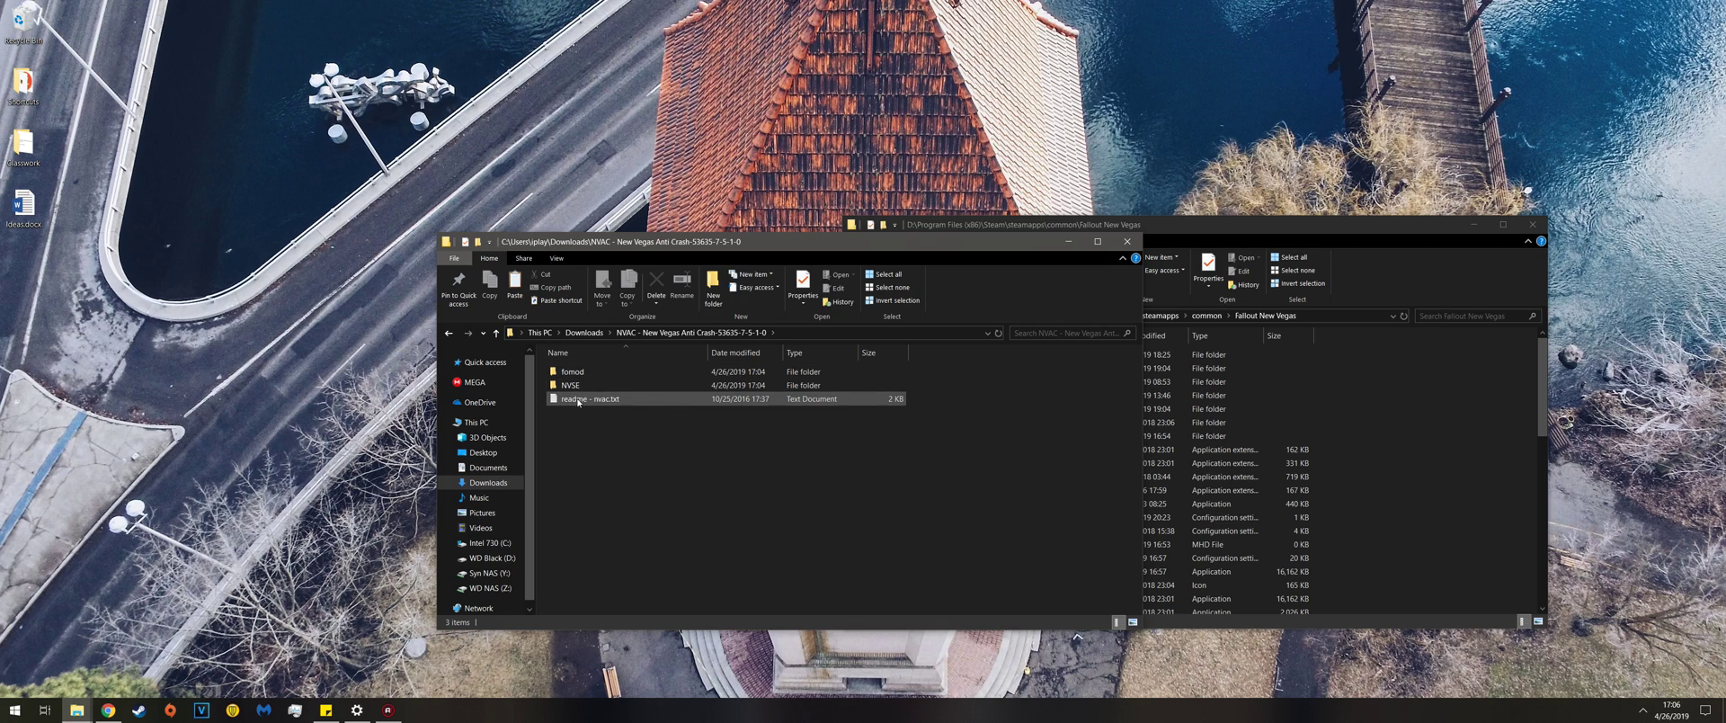
pyautogui.click(649, 400)
pyautogui.click(657, 286)
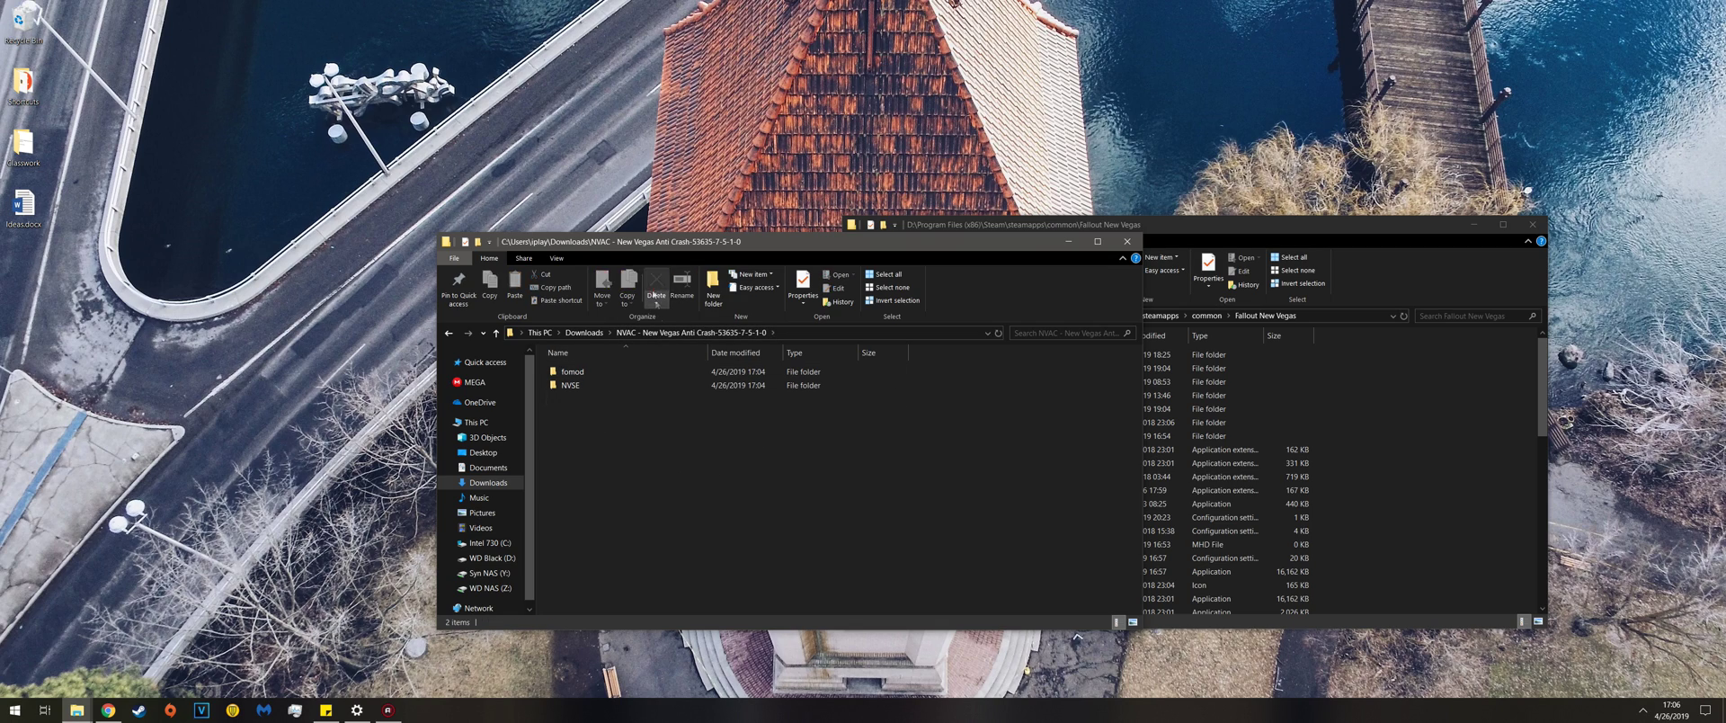
# - Copy nvac.dll from the NVAC folder's NVSE\Plugins subfolder
pyautogui.doubleClick(573, 385)
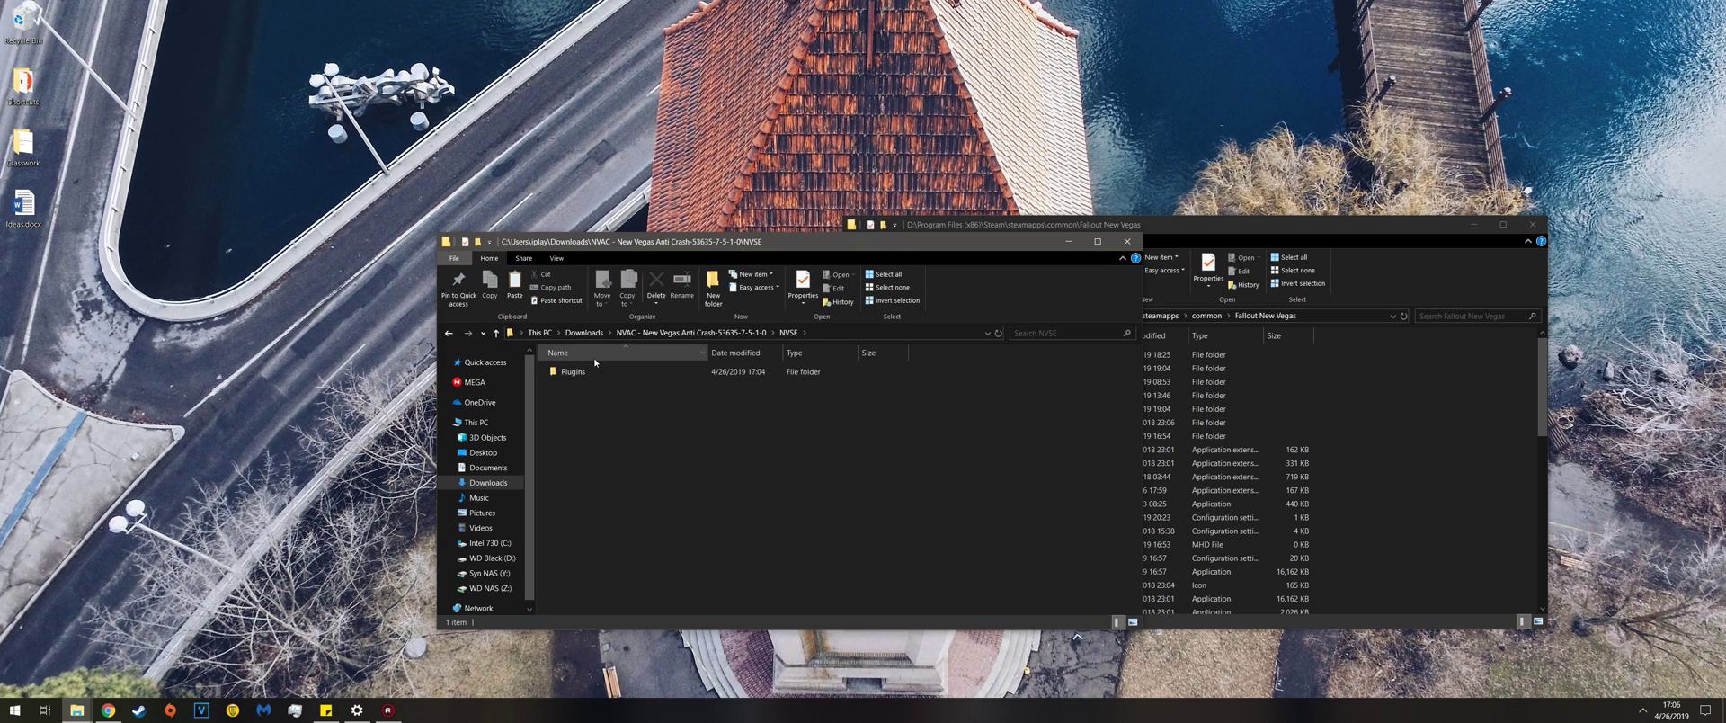
pyautogui.doubleClick(574, 375)
pyautogui.click(601, 377)
pyautogui.rightClick(598, 377)
pyautogui.click(657, 557)
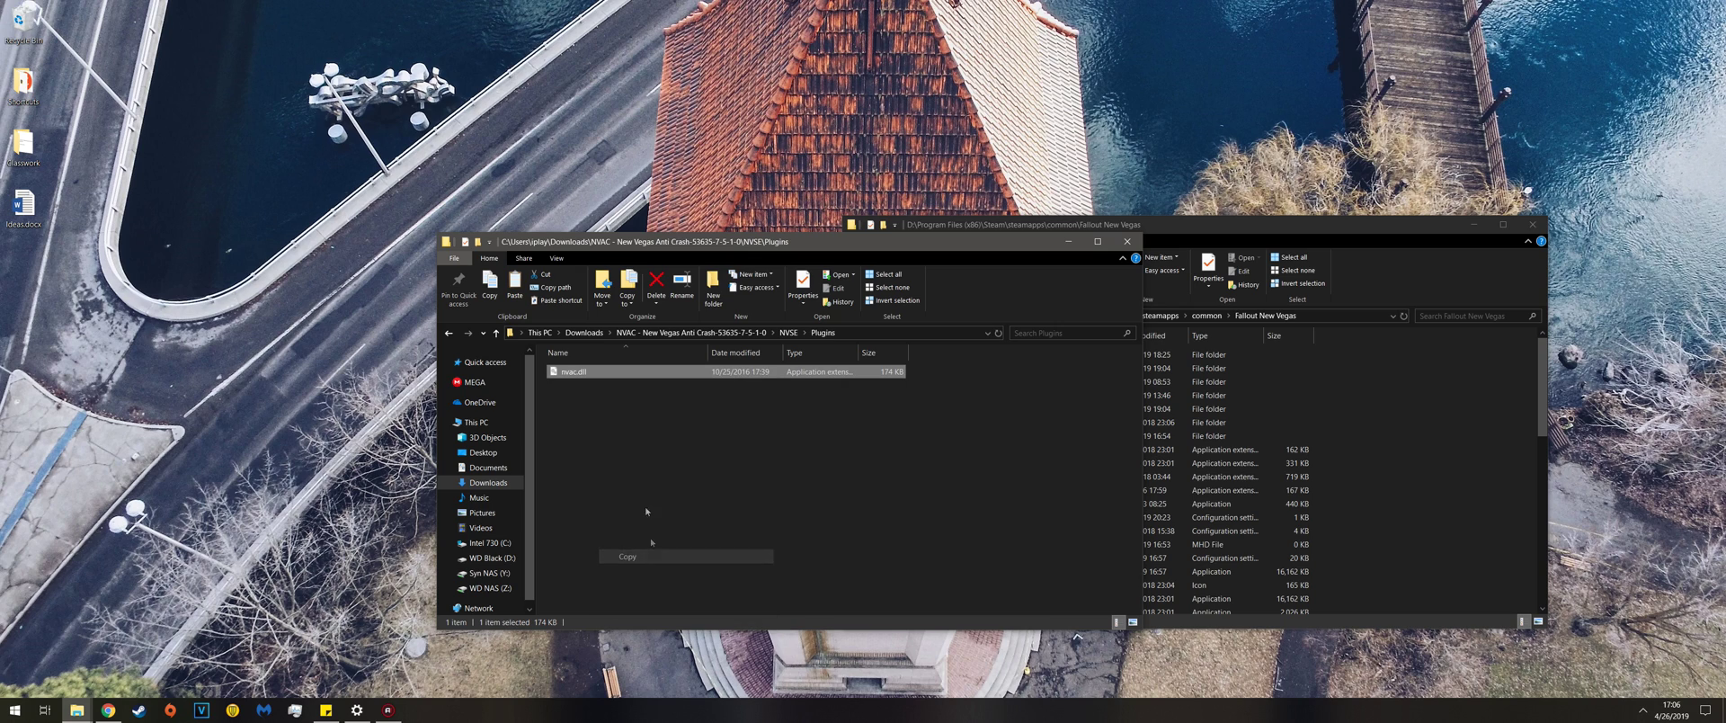
pyautogui.click(679, 490)
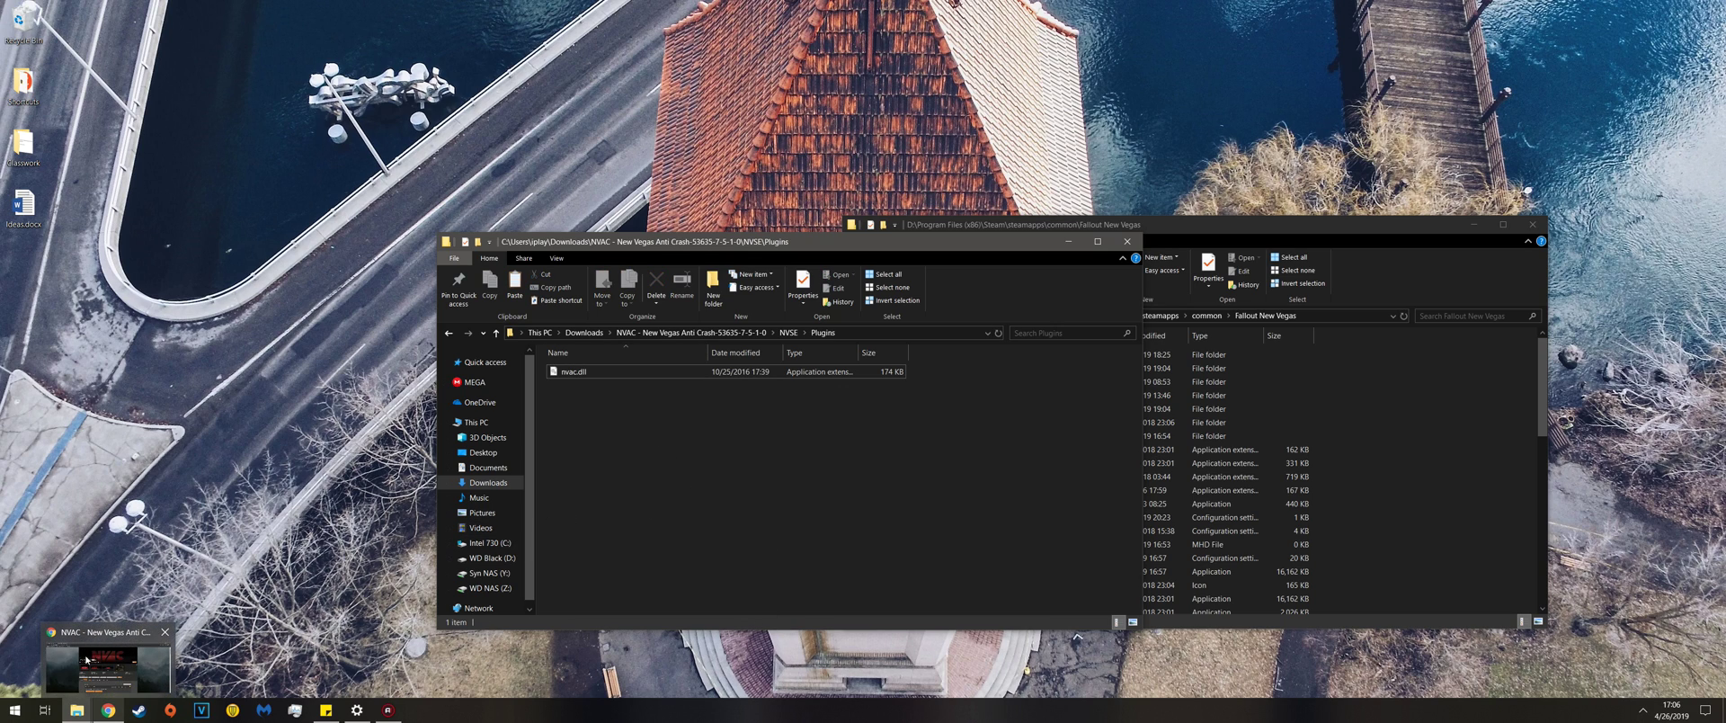
pyautogui.click(108, 711)
# - Highlight 'Data/NVSE/Plugins' in the NVAC mod's Description text
pyautogui.scroll(-6, 300, 481)
pyautogui.scroll(-6, 310, 463)
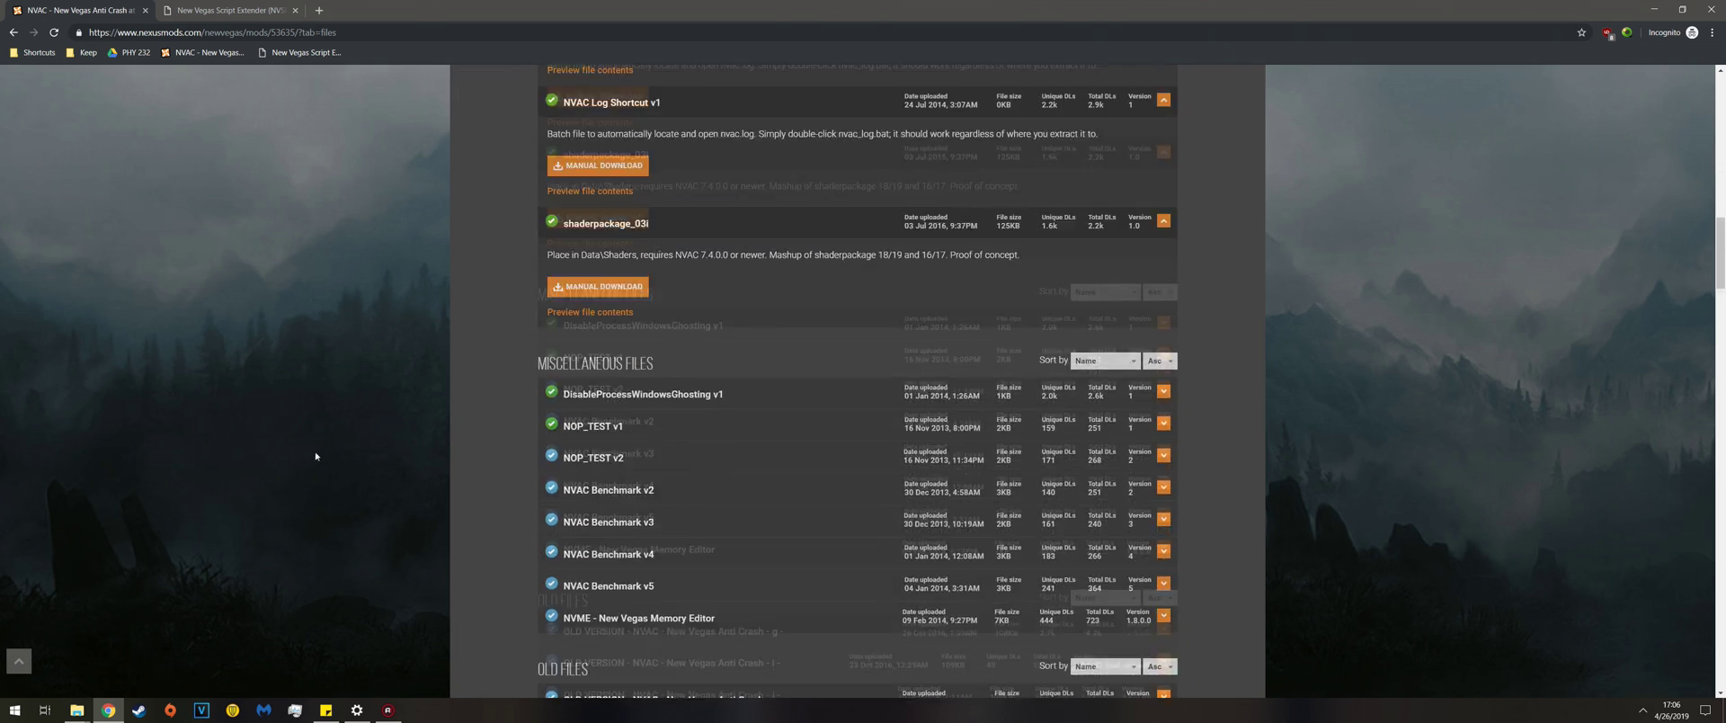
pyautogui.scroll(9, 315, 454)
pyautogui.click(477, 186)
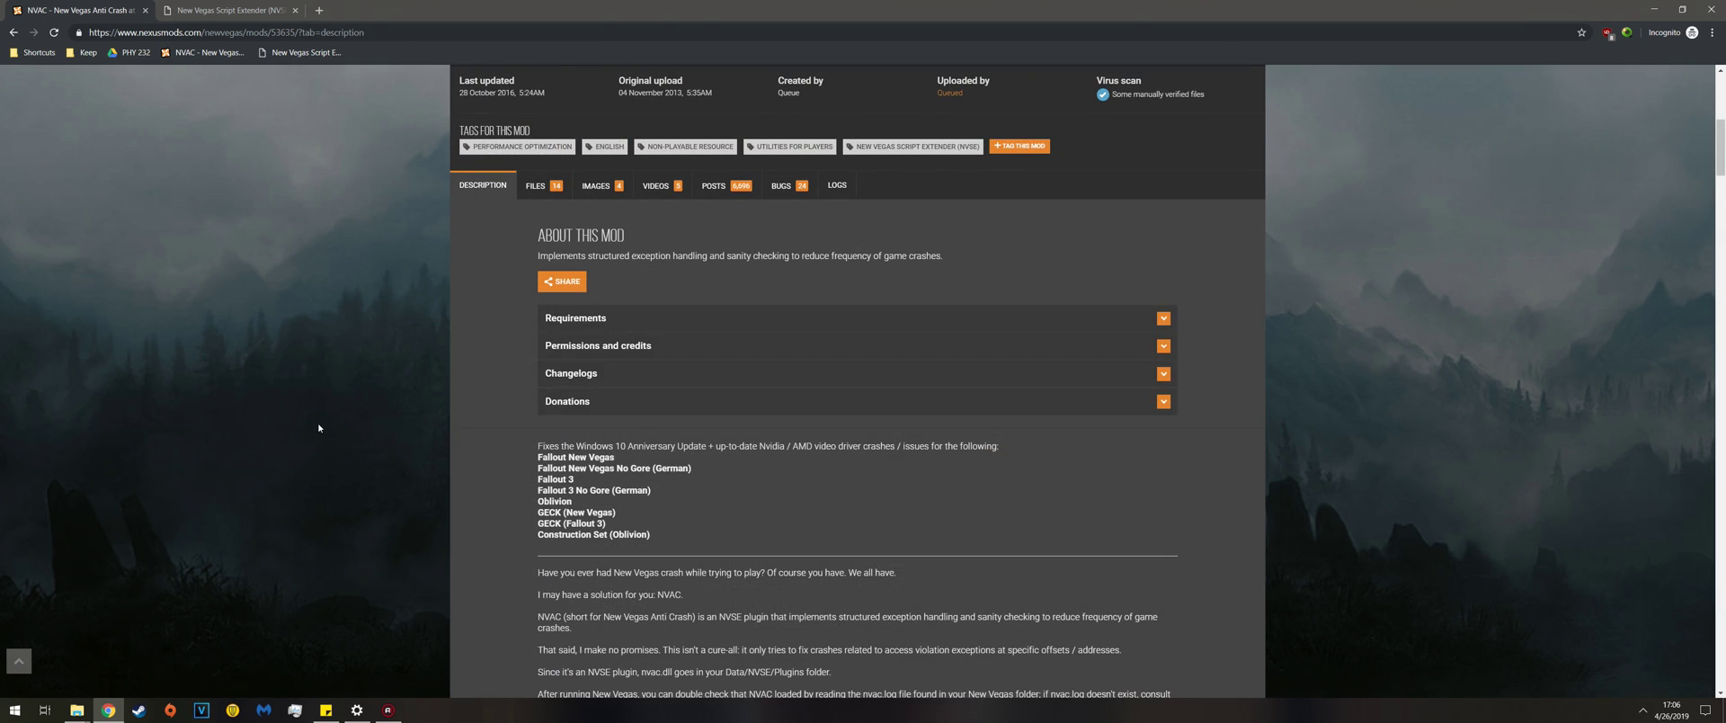
pyautogui.scroll(-4, 318, 423)
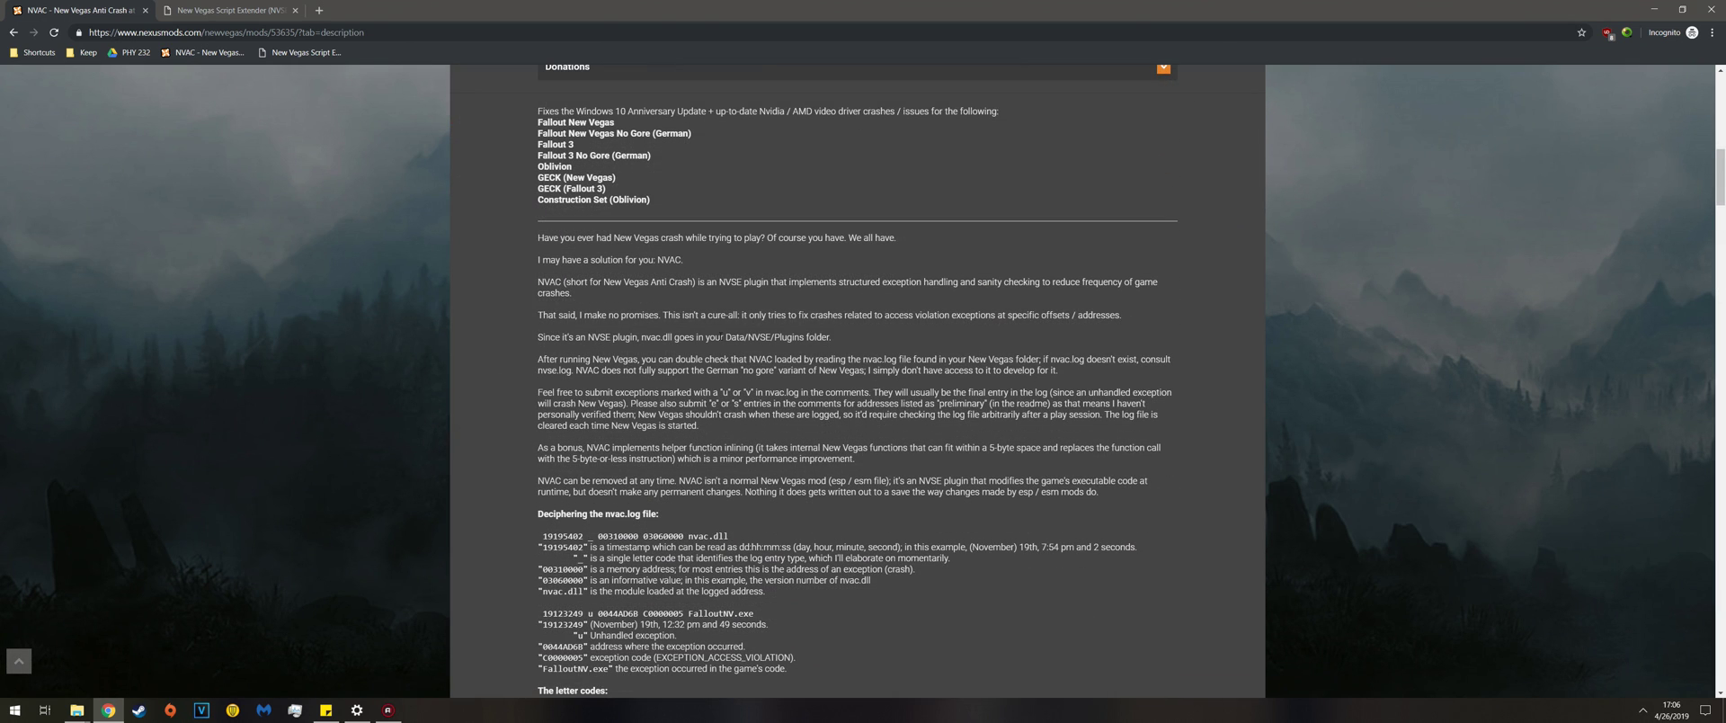
pyautogui.moveTo(727, 336); pyautogui.dragTo(805, 337)
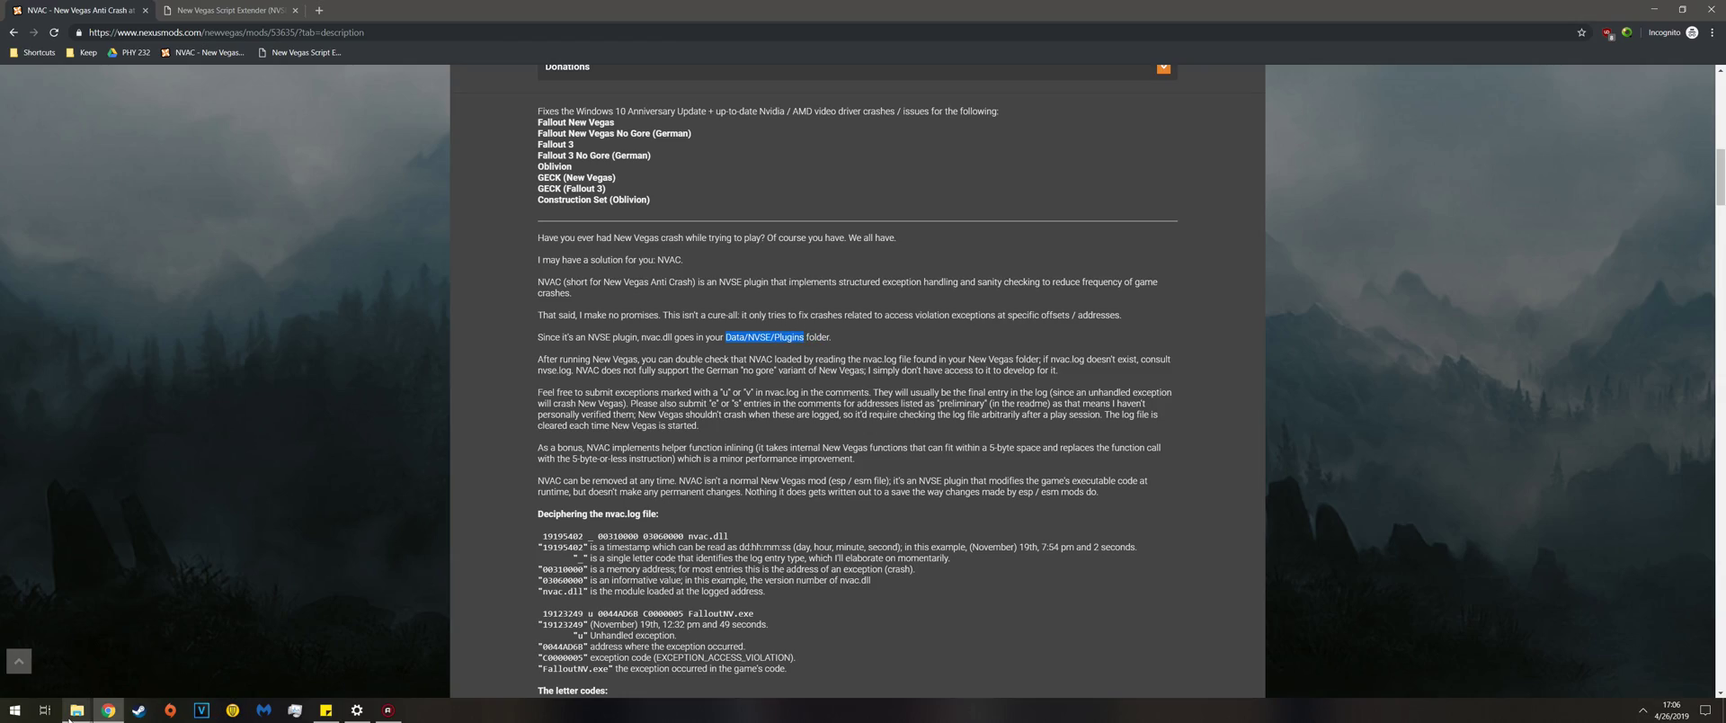
pyautogui.moveTo(78, 710)
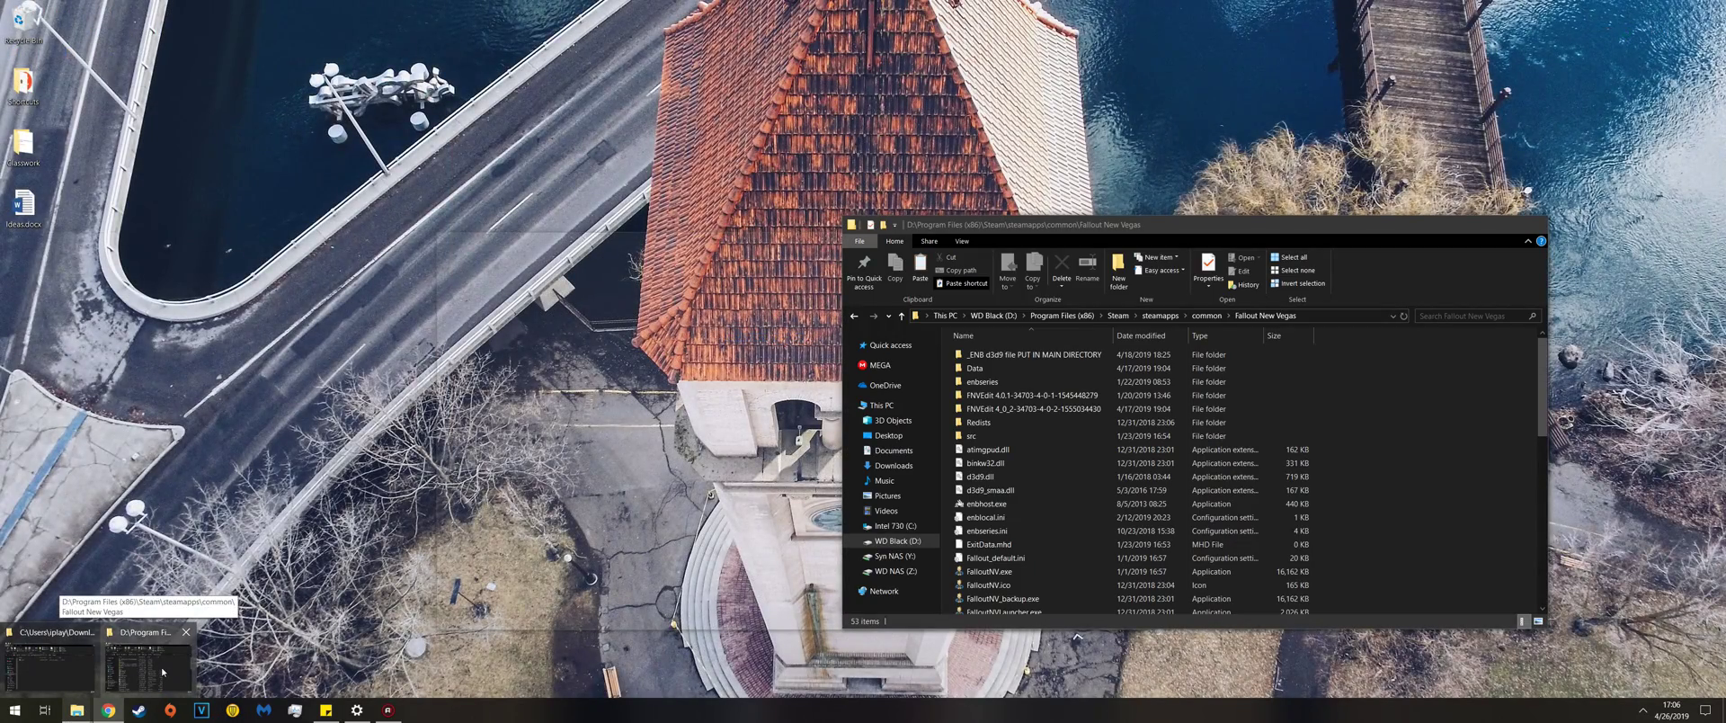
# - Paste nvac.dll into Fallout New Vegas\Data\nvse\Plugins, then minimize that window
pyautogui.click(162, 671)
pyautogui.moveTo(886, 223); pyautogui.dragTo(531, 213)
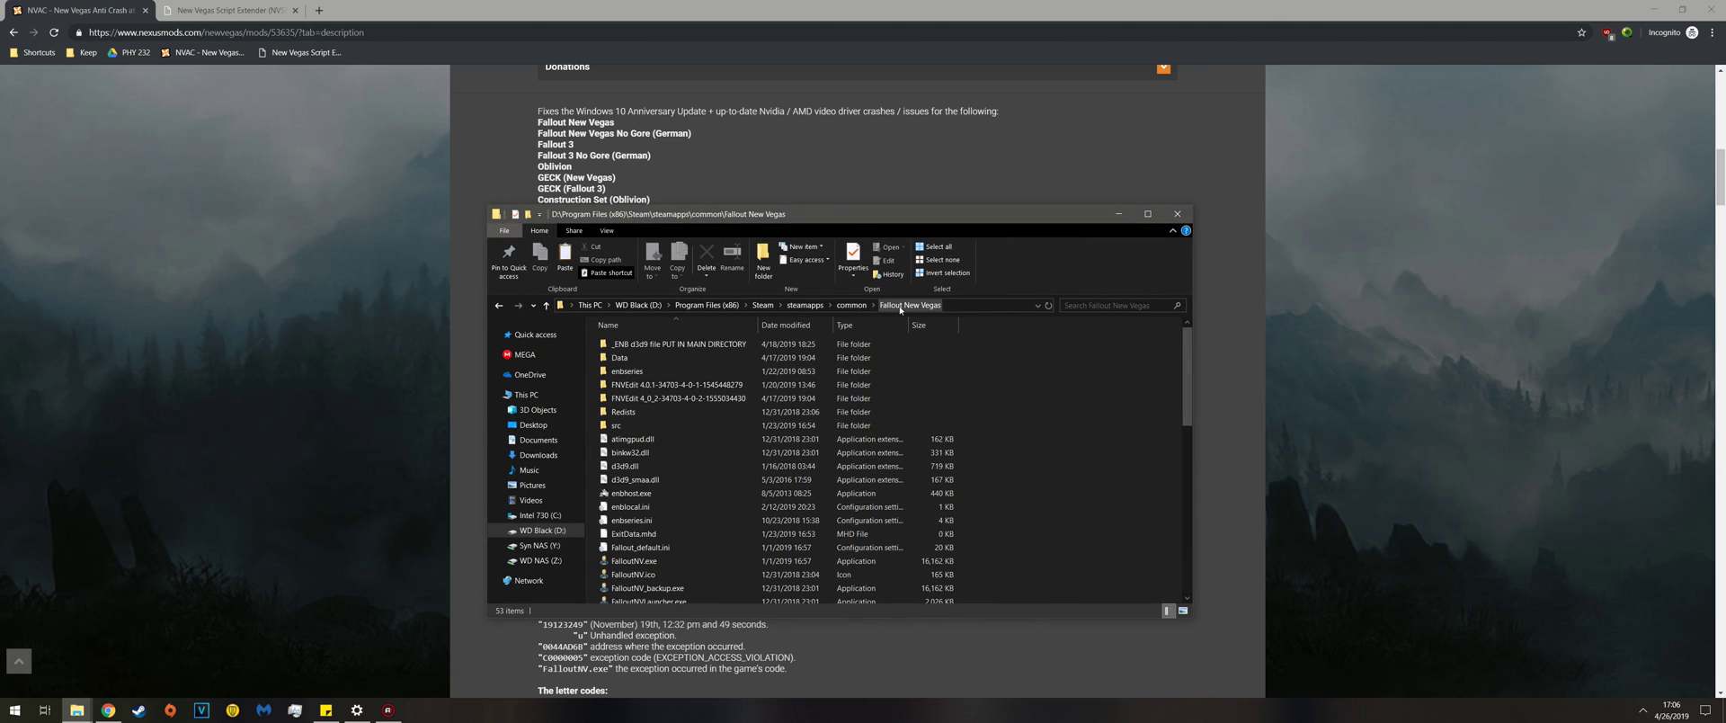
pyautogui.doubleClick(633, 357)
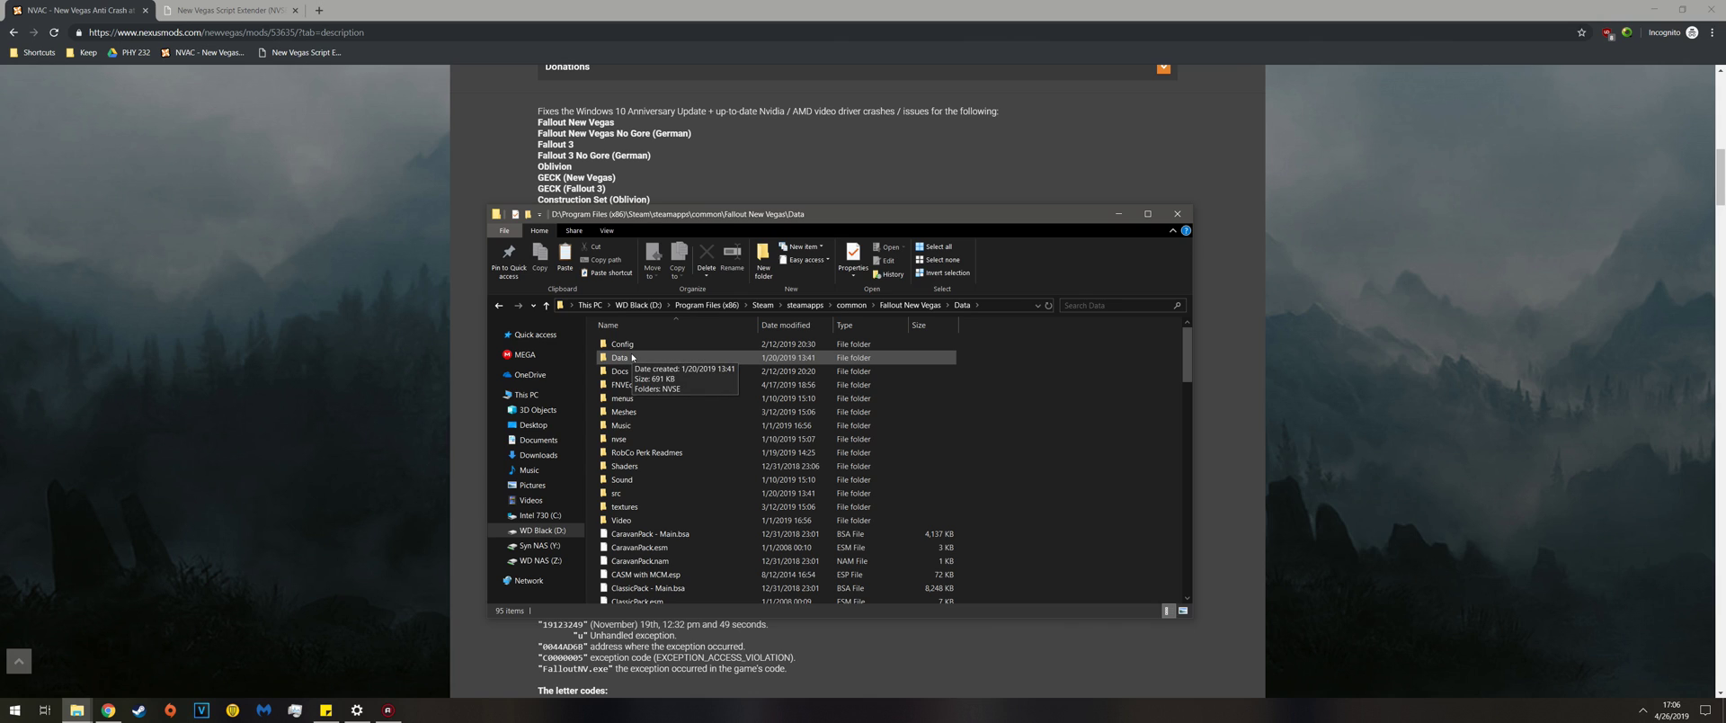
pyautogui.doubleClick(625, 439)
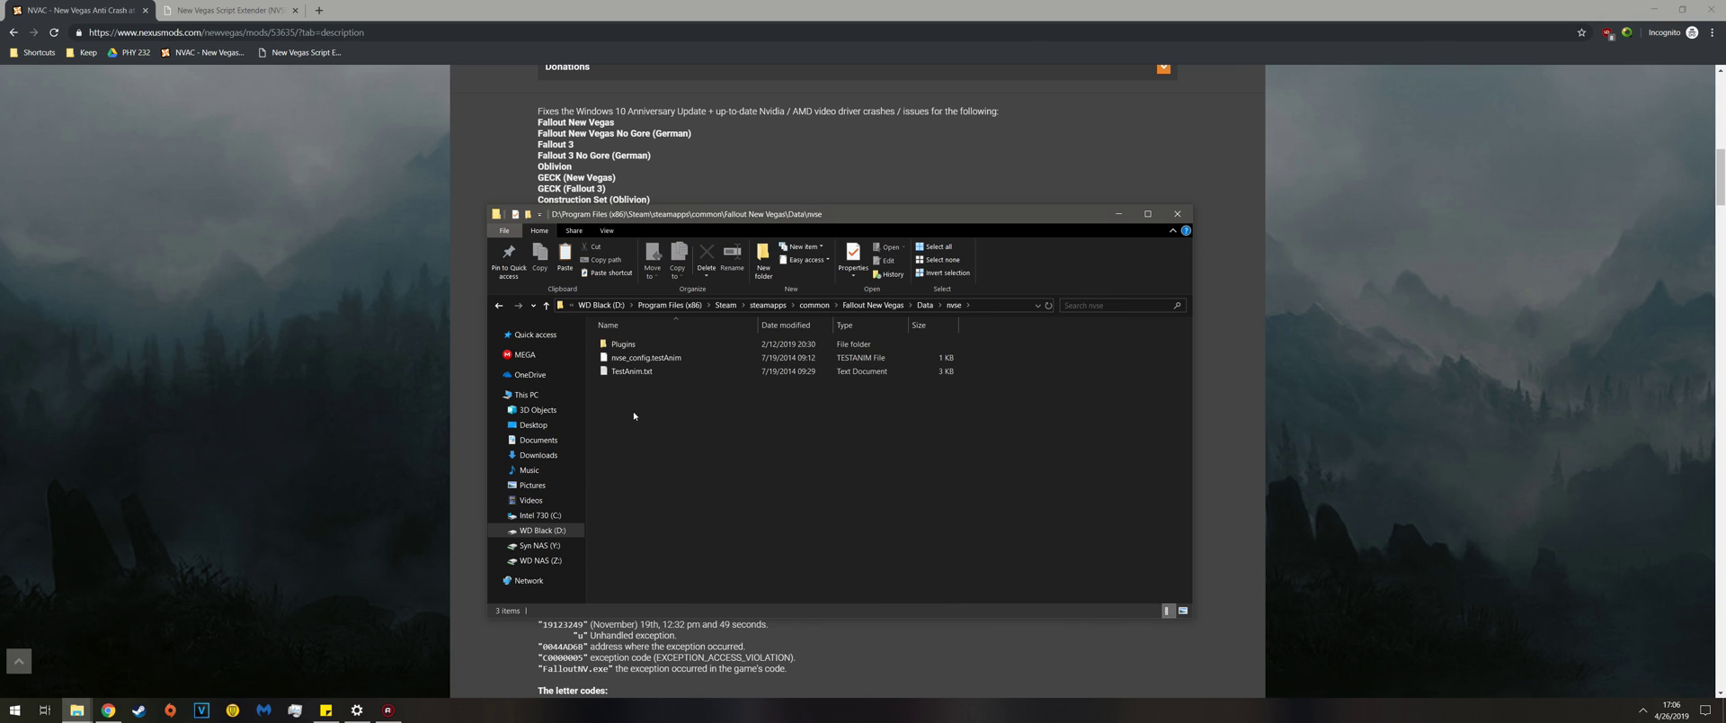
pyautogui.doubleClick(634, 343)
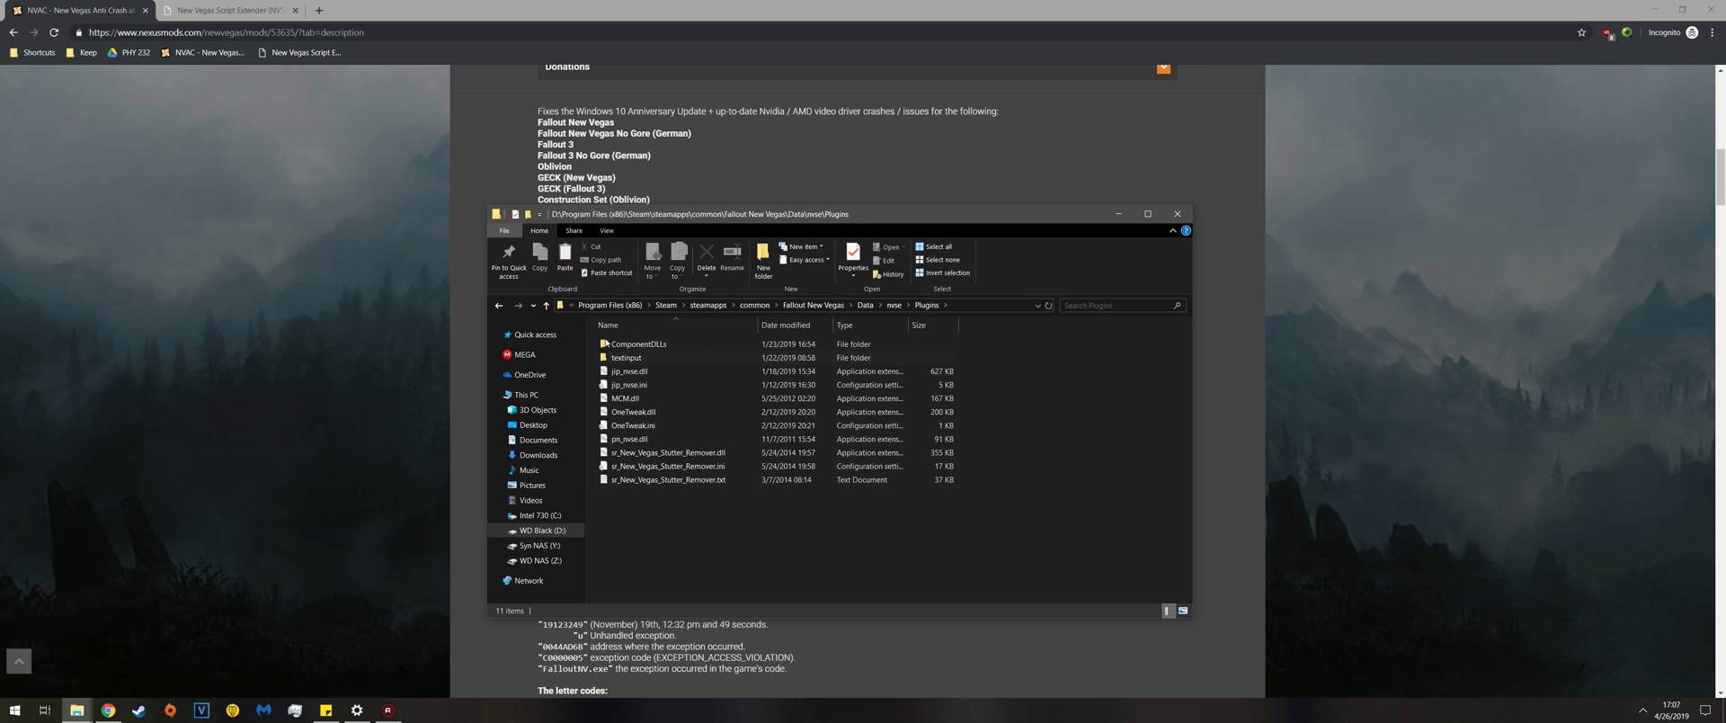
pyautogui.click(565, 259)
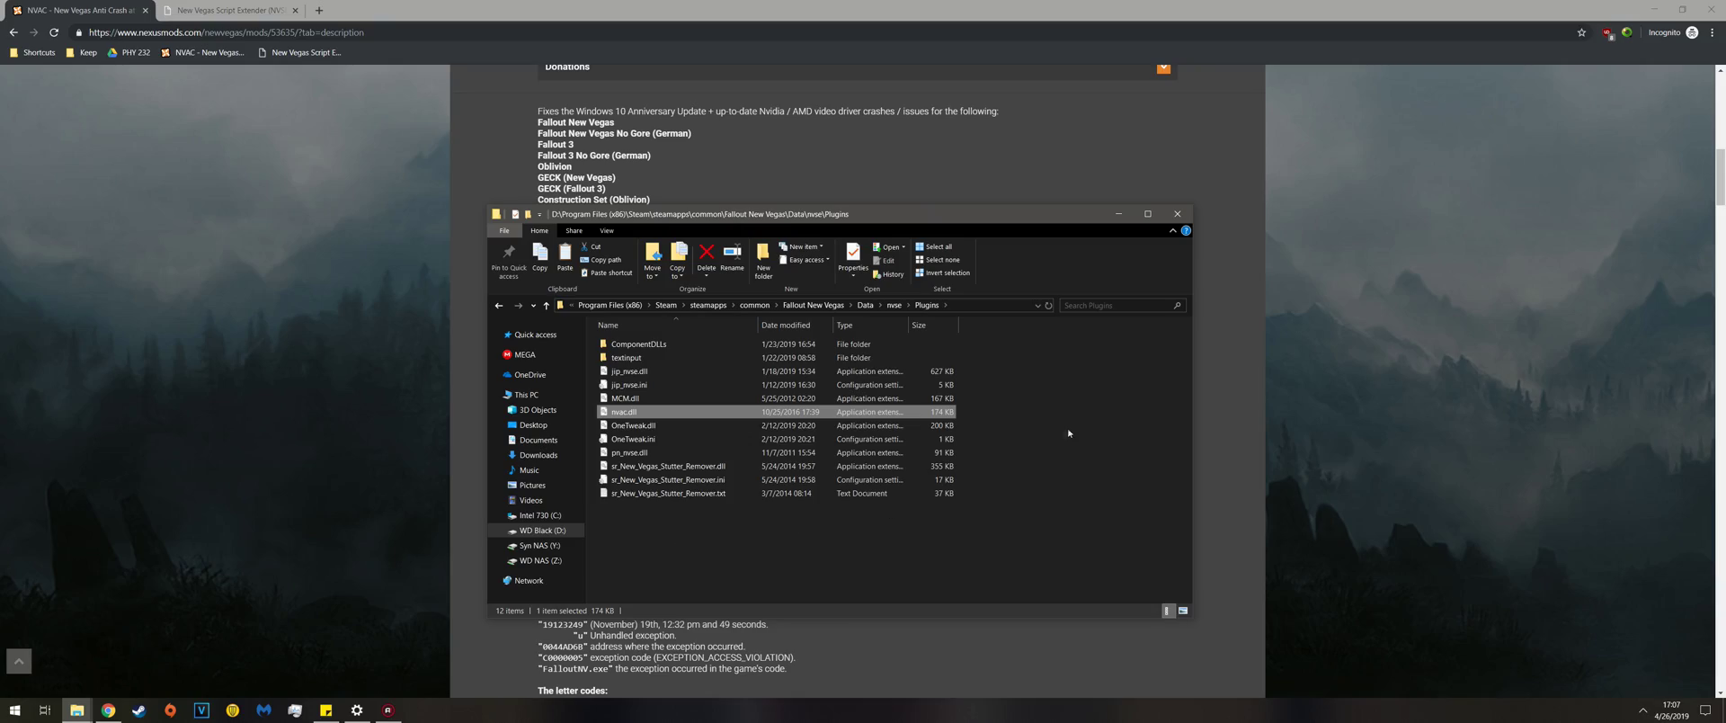
pyautogui.click(1118, 213)
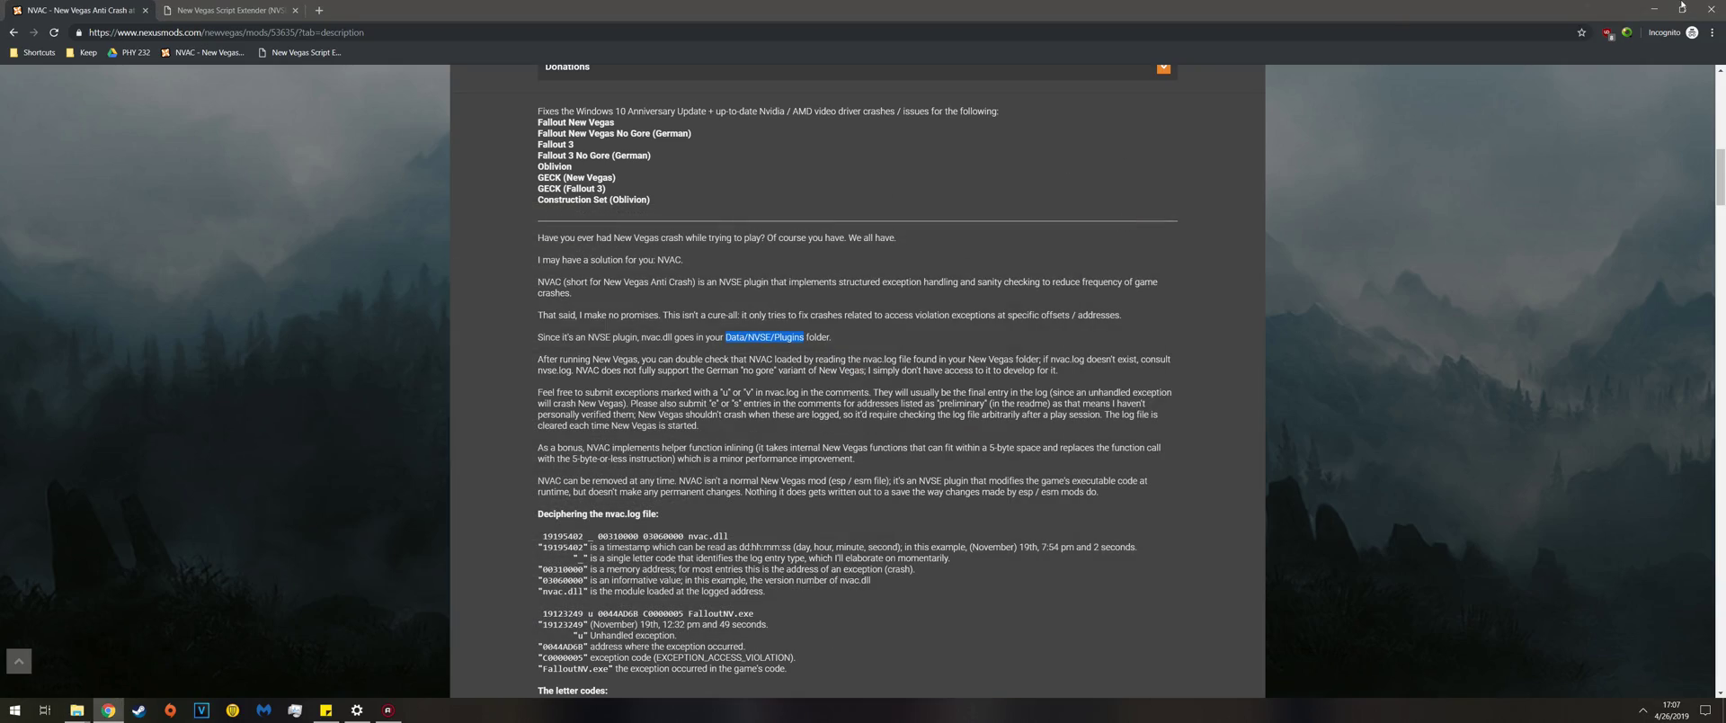
# - Minimize Chrome and the leftover NVAC Plugins folder window
pyautogui.click(1655, 8)
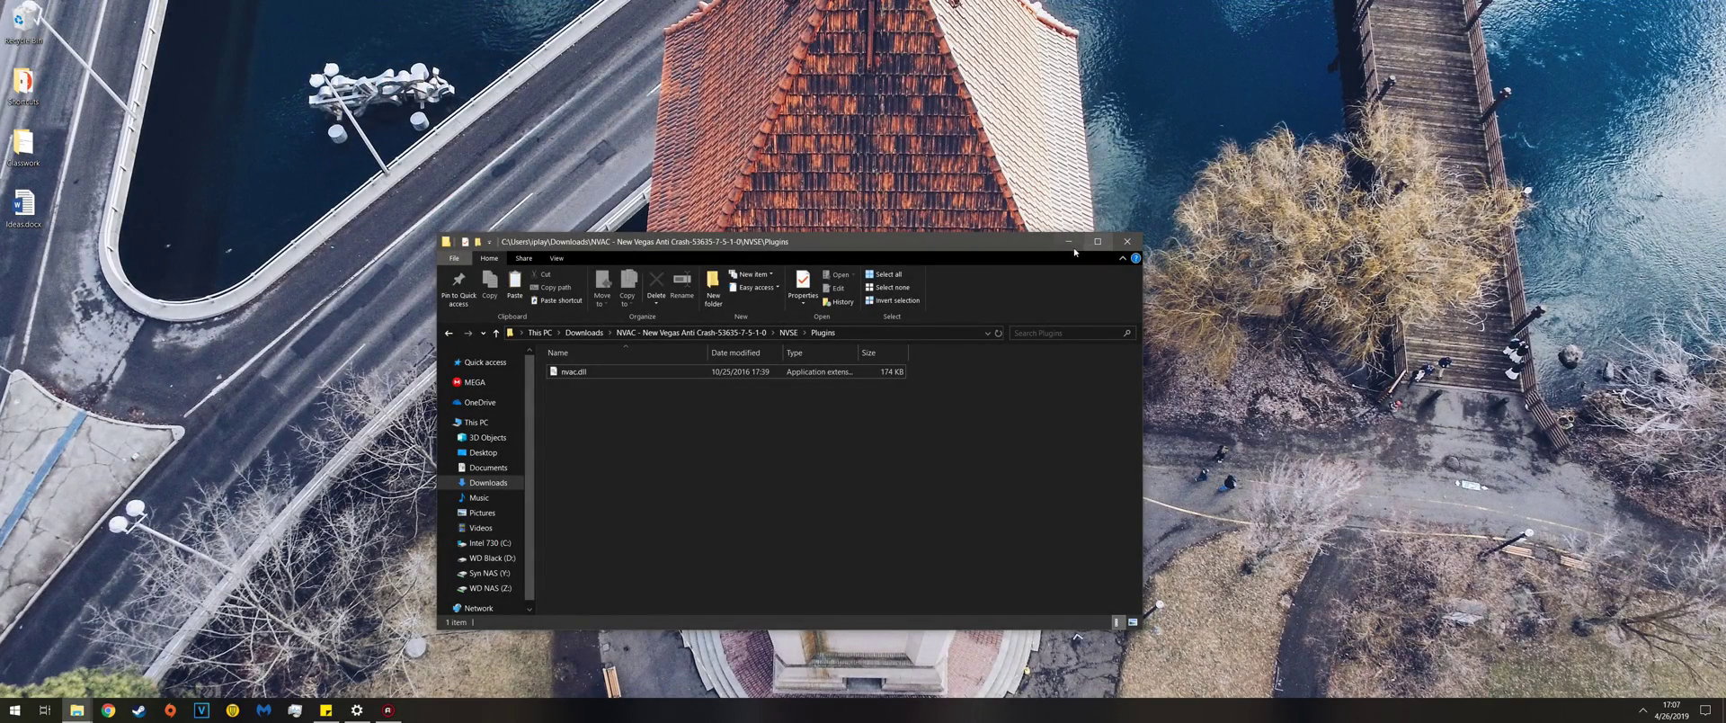
pyautogui.click(1072, 245)
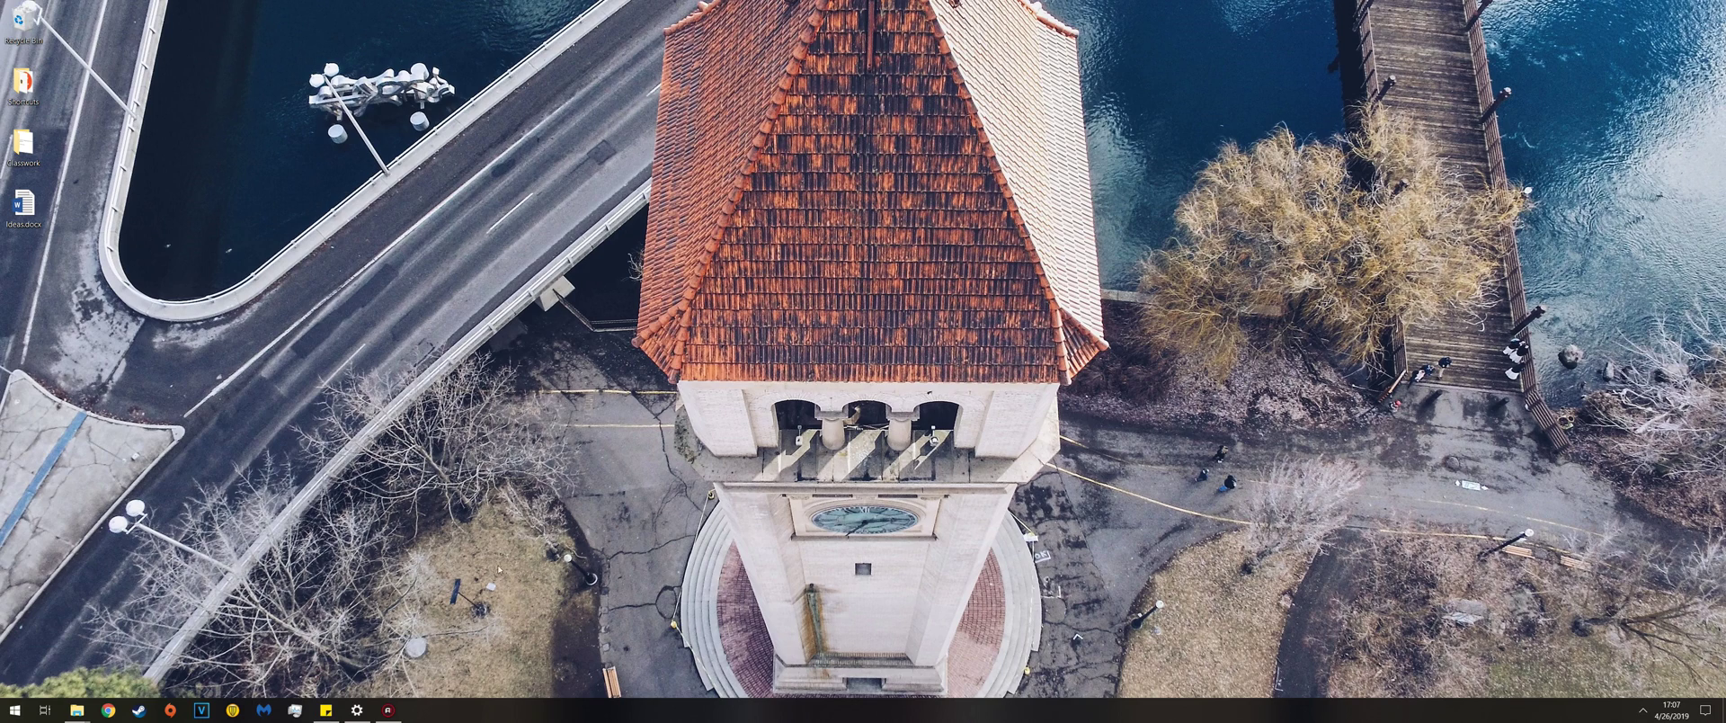